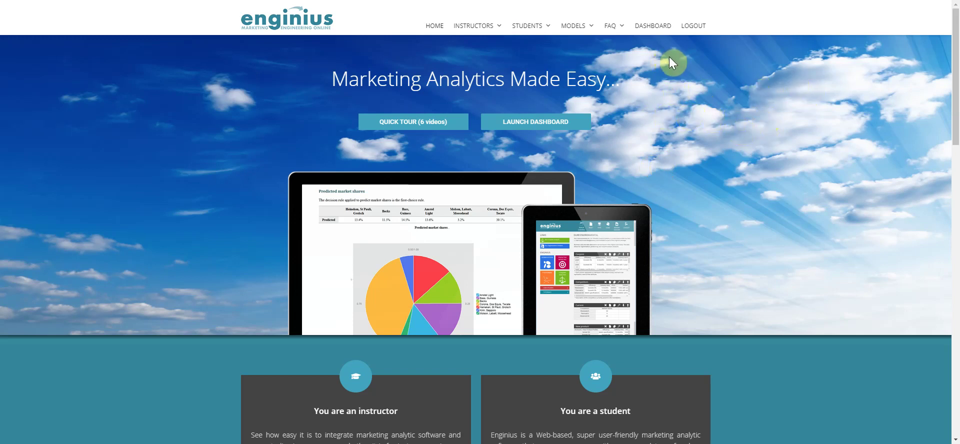
Open the Enginius dashboard with the "International Marketing at Texas State" student license.
click(649, 29)
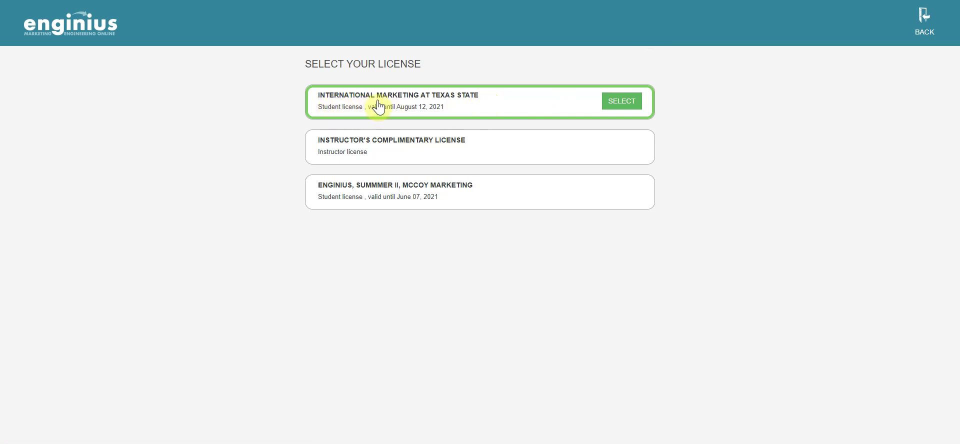
click(616, 107)
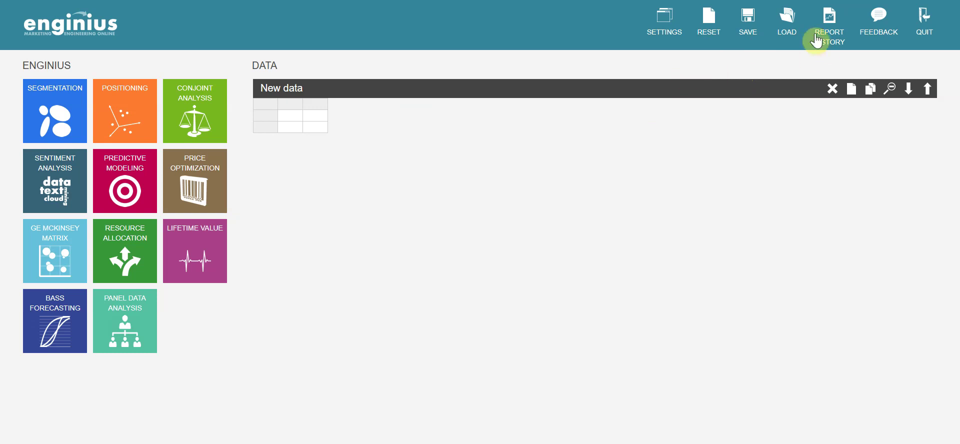
Load the data from the Excel spreadsheet "Enginius Conjoint Analysis" in the Downloads folder, replacing any unsaved data.
click(789, 24)
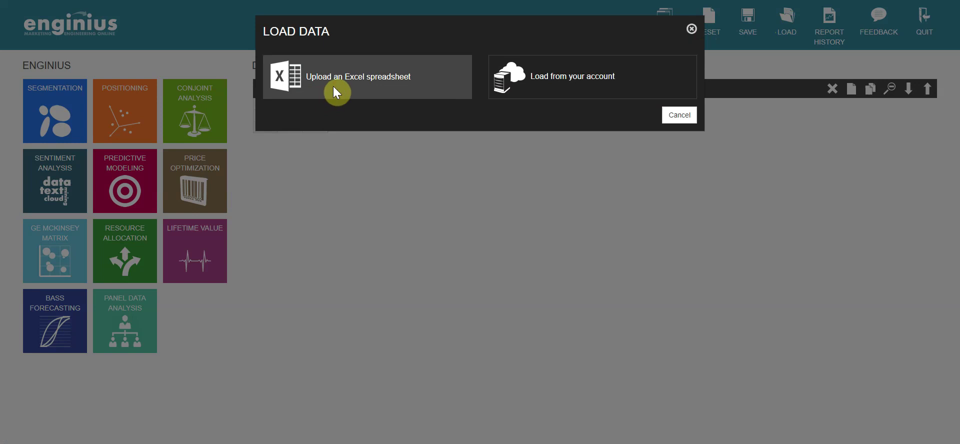
click(334, 88)
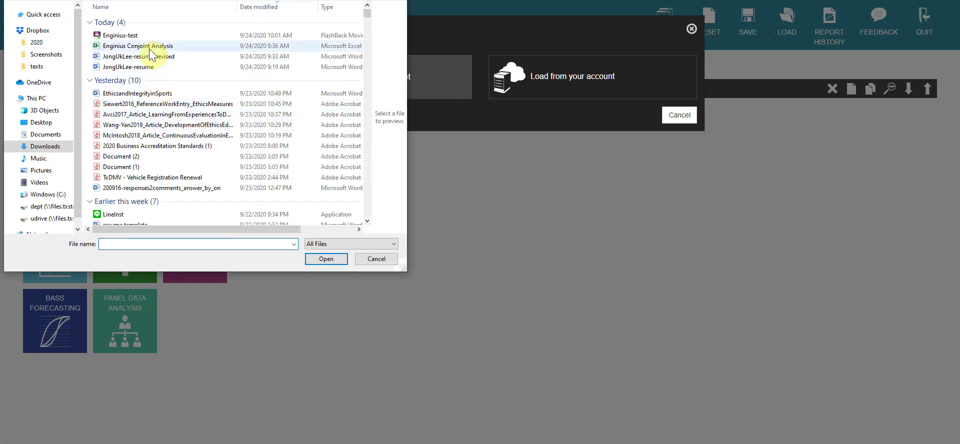
click(150, 48)
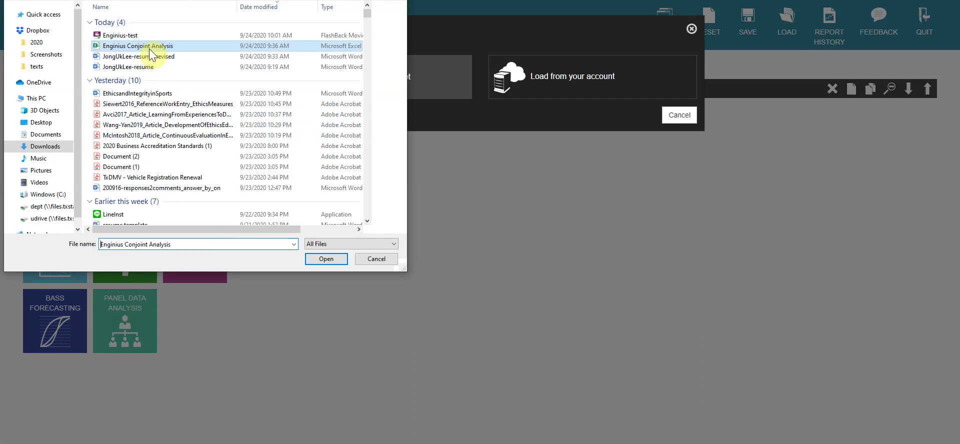
click(325, 259)
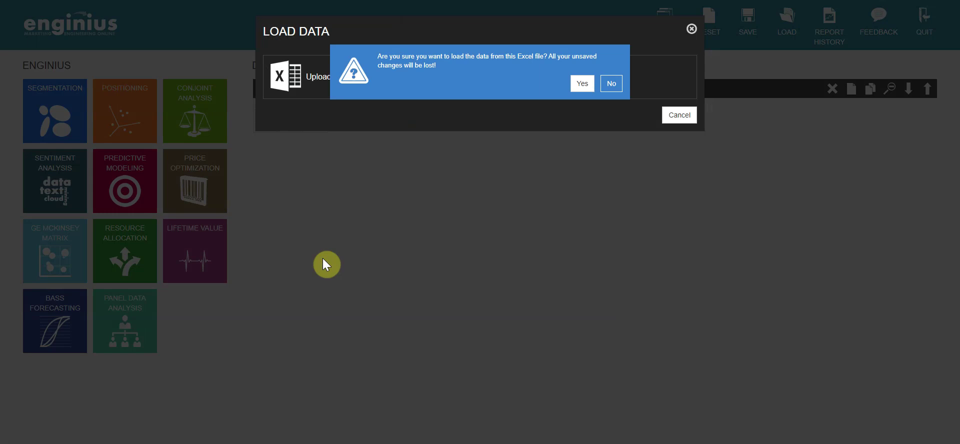
click(580, 85)
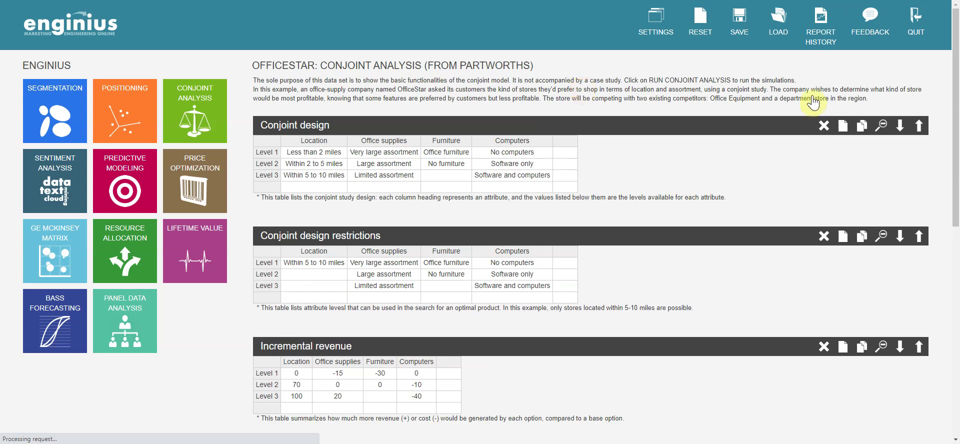
Remove the Computers column and the Level 3 row from the Conjoint design table.
mouse_move(953, 106)
mouse_down()
mouse_move(955, 328)
mouse_move(952, 100)
mouse_up()
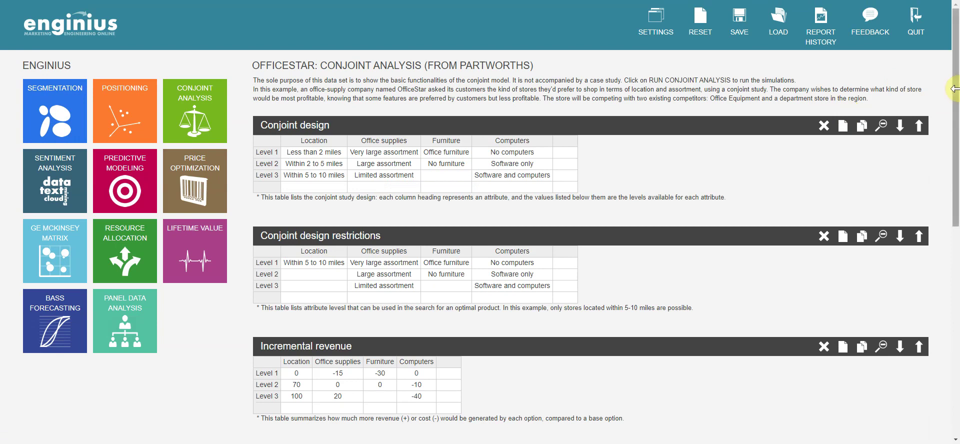
mouse_move(955, 95)
mouse_down()
mouse_move(954, 305)
mouse_move(955, 95)
mouse_up()
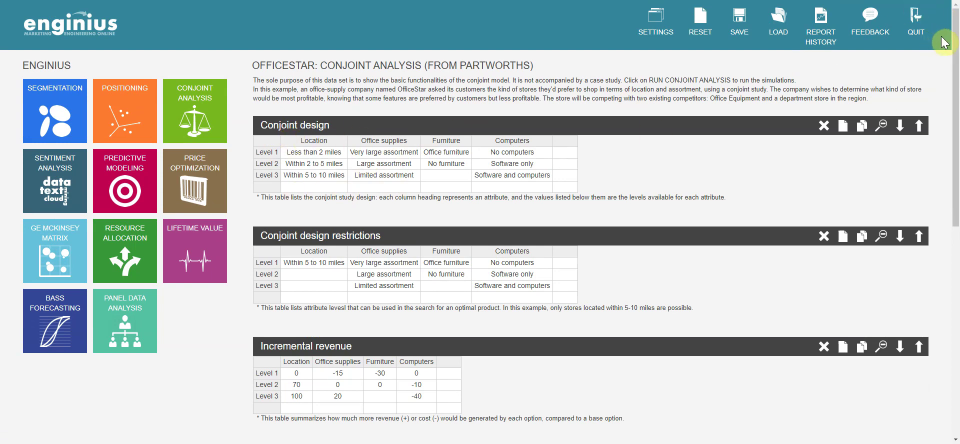
drag(954, 52, 954, 219)
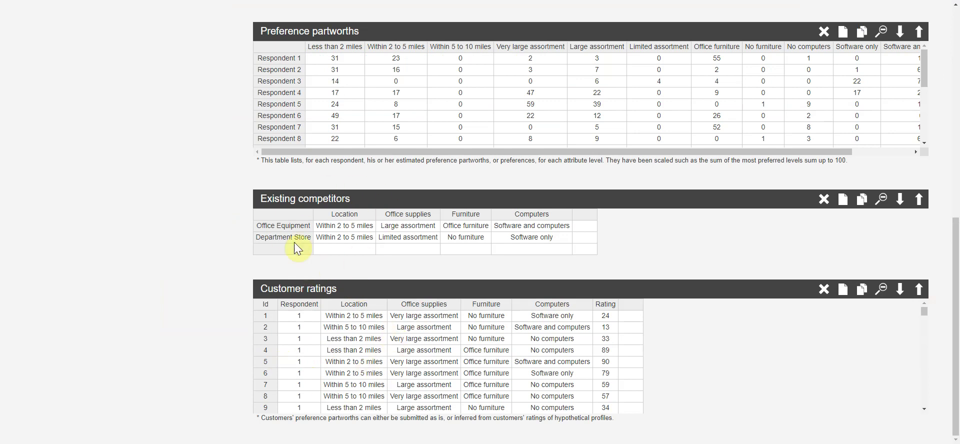
drag(947, 290, 945, 75)
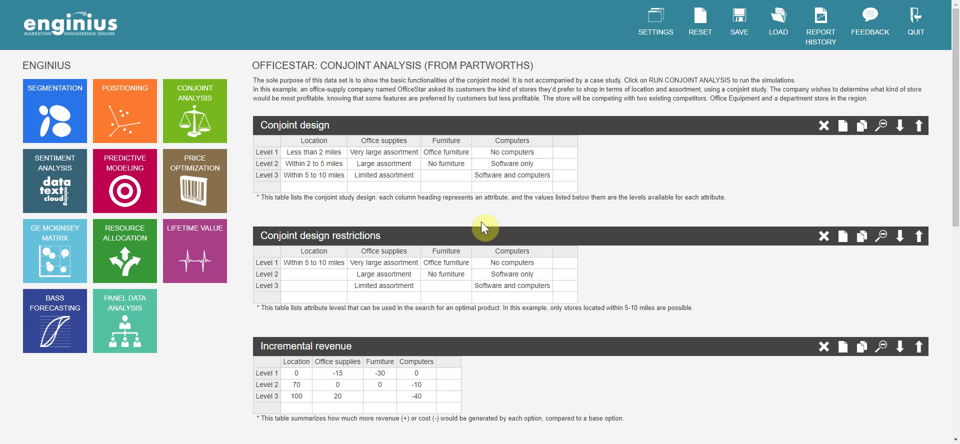
click(496, 139)
mouse_move(496, 138)
mouse_down()
mouse_move(499, 175)
mouse_move(498, 149)
mouse_up()
right_click(488, 143)
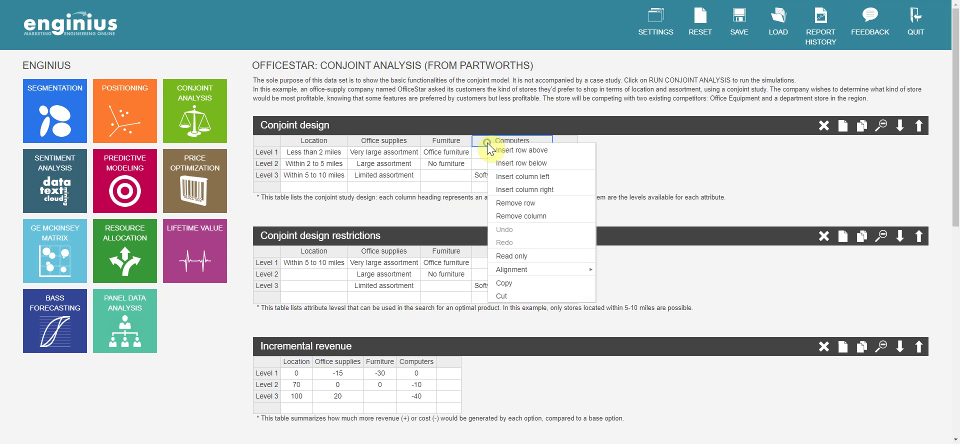
click(510, 215)
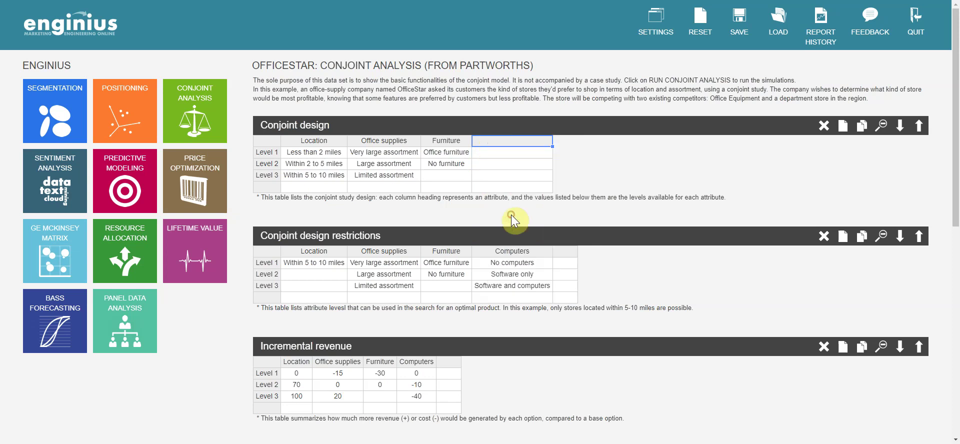
right_click(262, 178)
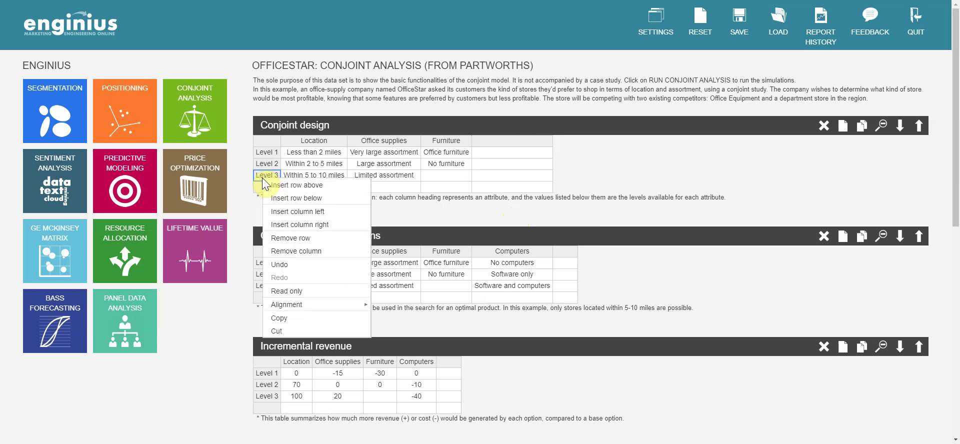
click(283, 244)
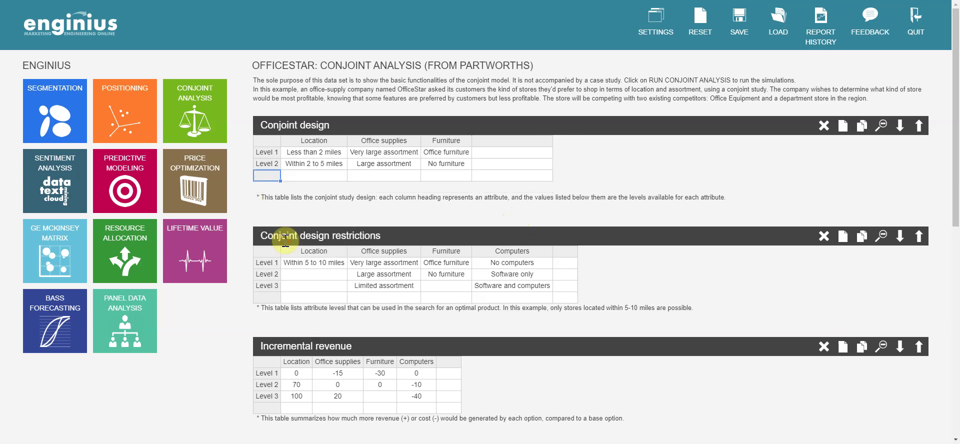
Rename the three attribute headings in the Conjoint design table to a, b and c.
click(315, 141)
text(a)
key(Tab)
text(b)
key(Tab)
text(c)
key(Return)
key(Left)
key(Left)
key(Left)
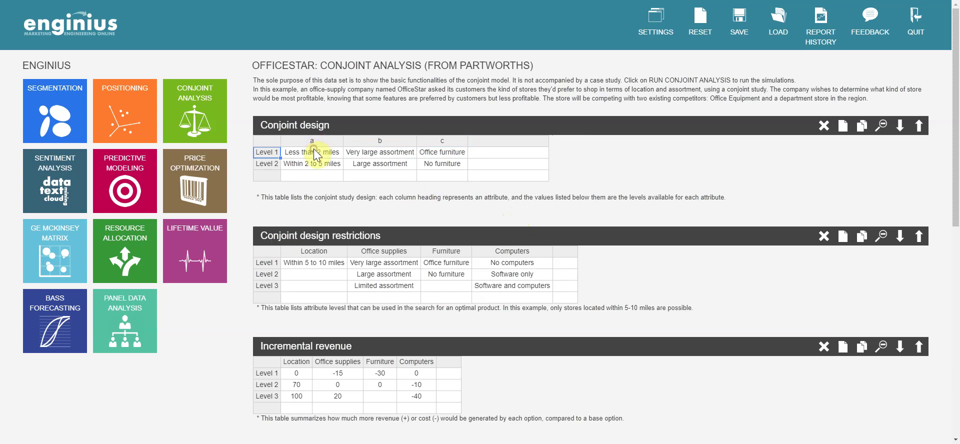
Set the Conjoint design levels to a1 and a2, b1 and b2, and c1 and c2 under their matching attributes.
click(316, 153)
text(a1)
key(Return)
text(a2)
click(316, 153)
click(316, 153)
text(b1)
key(Return)
text(b2)
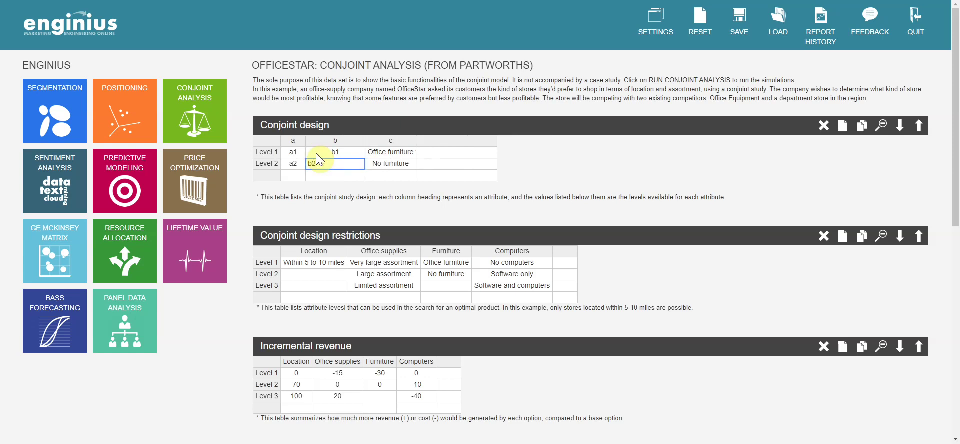
key(Tab)
key(Up)
text(c1)
key(Return)
text(c2)
key(Up)
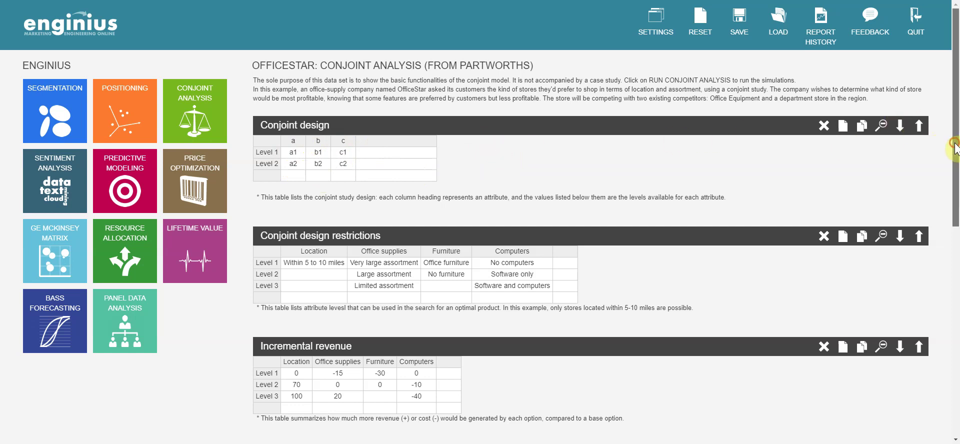
In the Customer ratings table, rename the first three attribute headings to a, b and c, and remove the Computers column.
drag(955, 141, 954, 351)
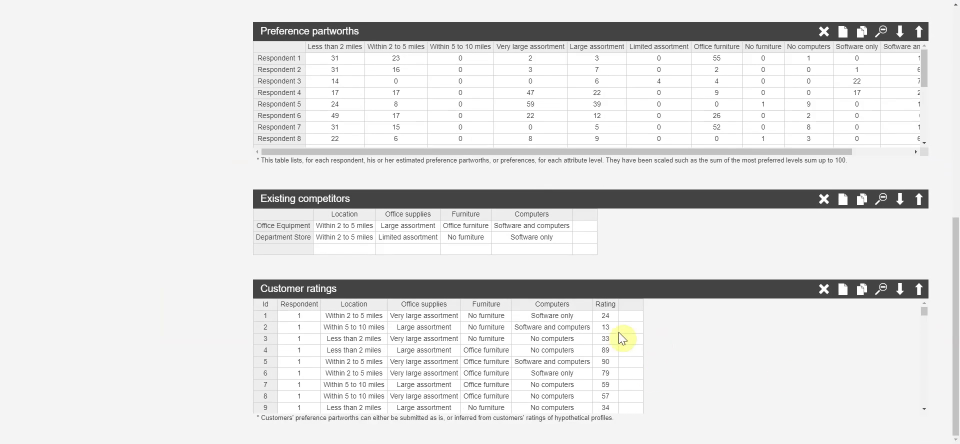
click(354, 305)
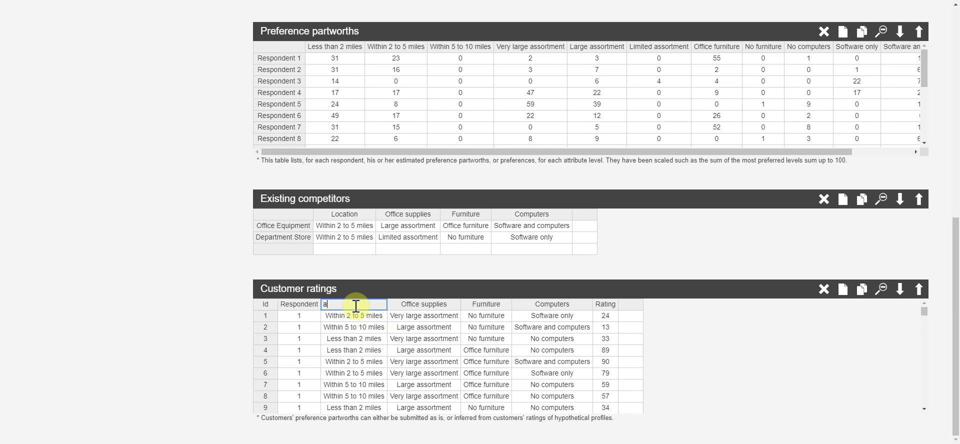
key(Tab)
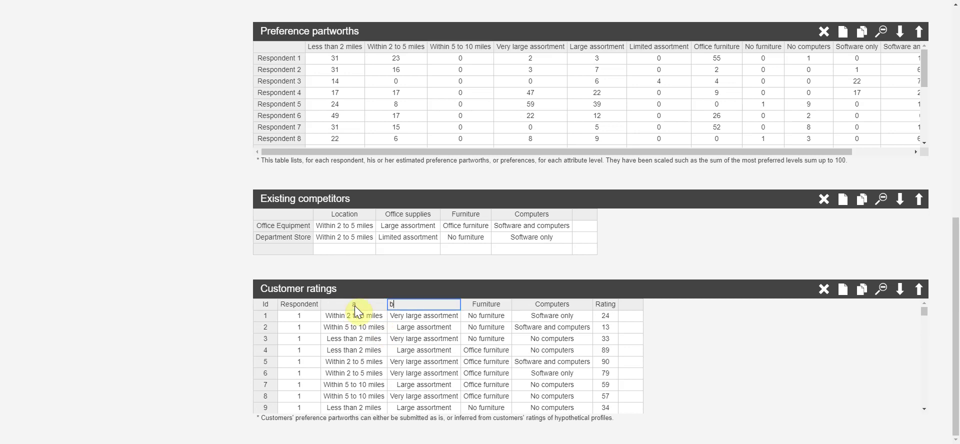
text(c)
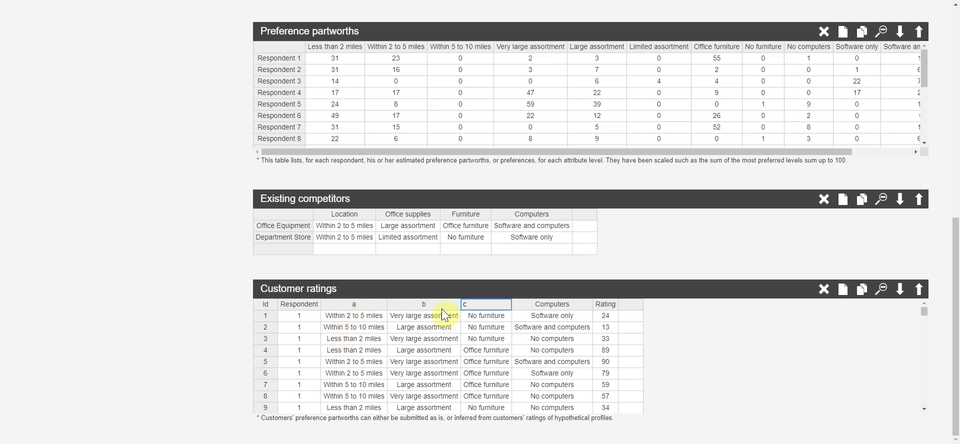
click(547, 305)
right_click(547, 305)
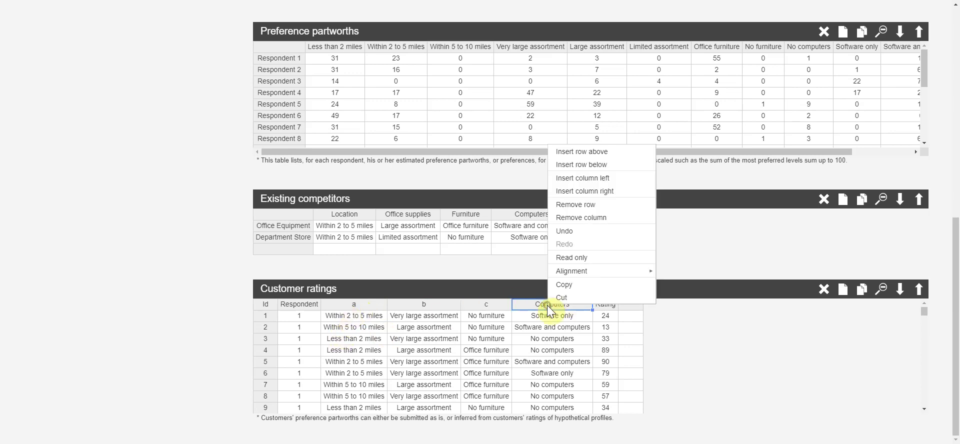
click(572, 217)
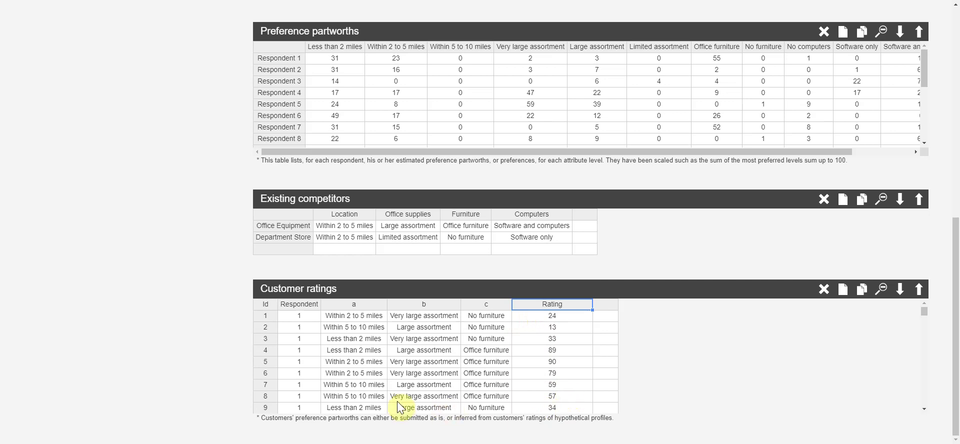
Remove the rows with Id 25 through 300 from the Customer ratings table.
scroll(879, 326, down, 2)
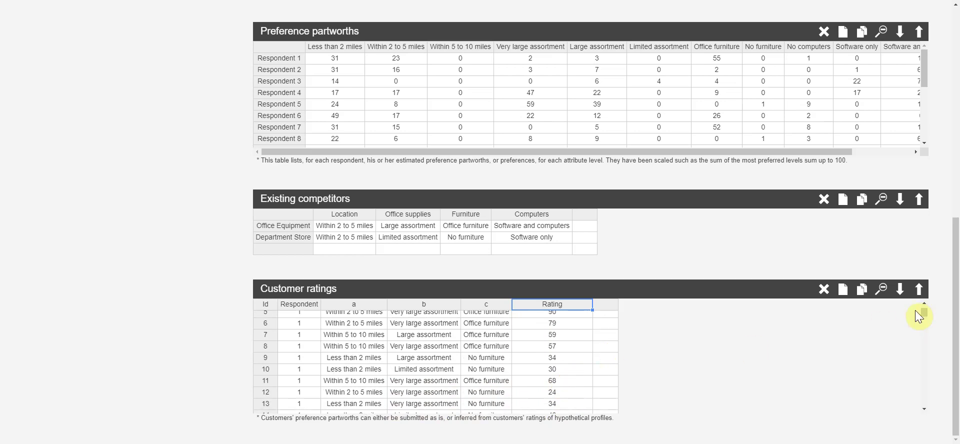
drag(922, 311, 924, 412)
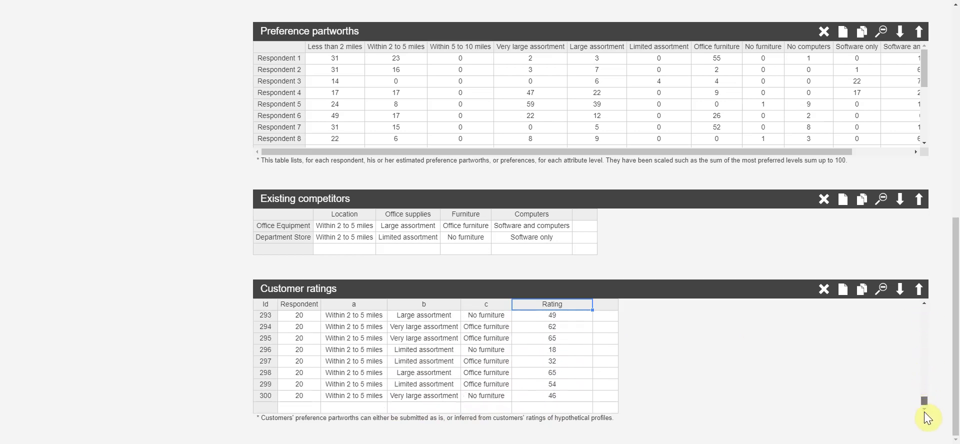
click(501, 396)
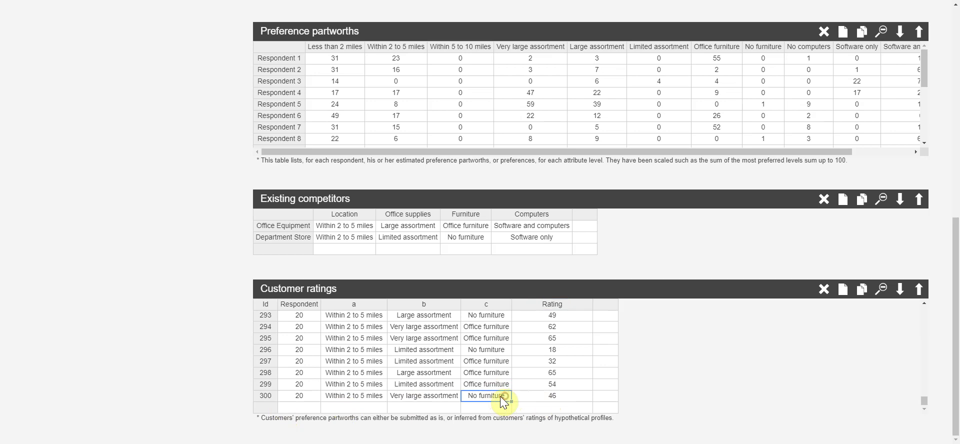
click(268, 397)
mouse_move(271, 316)
mouse_down()
mouse_move(261, 287)
mouse_move(278, 214)
mouse_move(267, 131)
mouse_move(228, 0)
mouse_move(107, 85)
mouse_move(263, 365)
mouse_move(261, 314)
mouse_up()
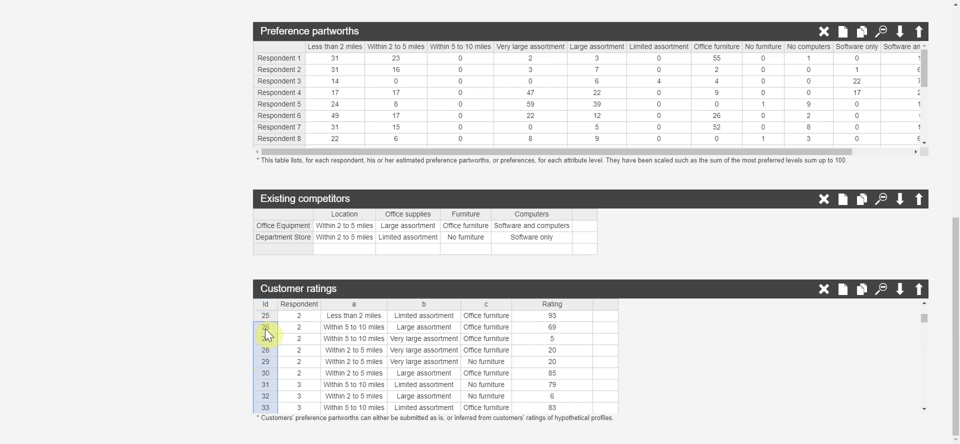
right_click(262, 318)
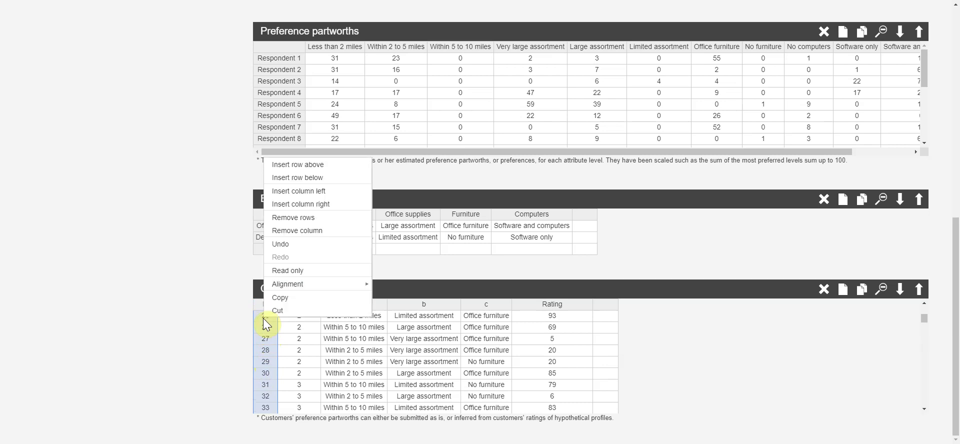
click(289, 218)
click(264, 394)
Set the respondent number to 2 for rows 9 through 16 of the Customer ratings table.
scroll(325, 393, up, 6)
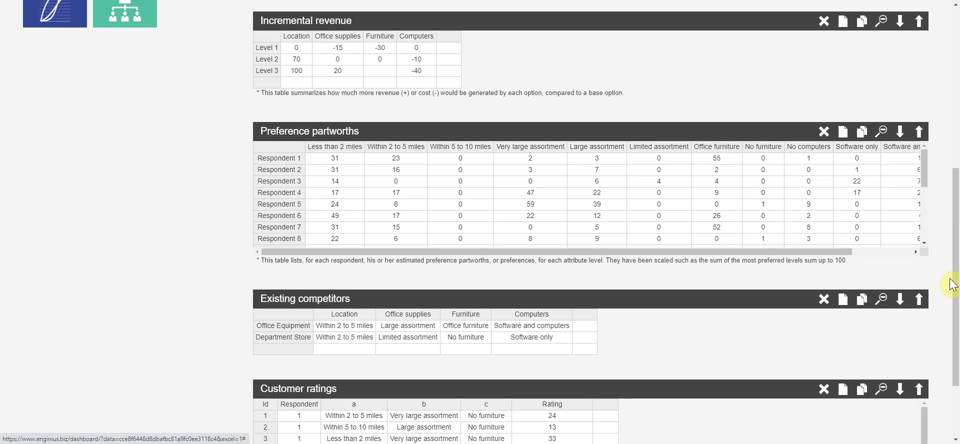
drag(953, 278, 956, 343)
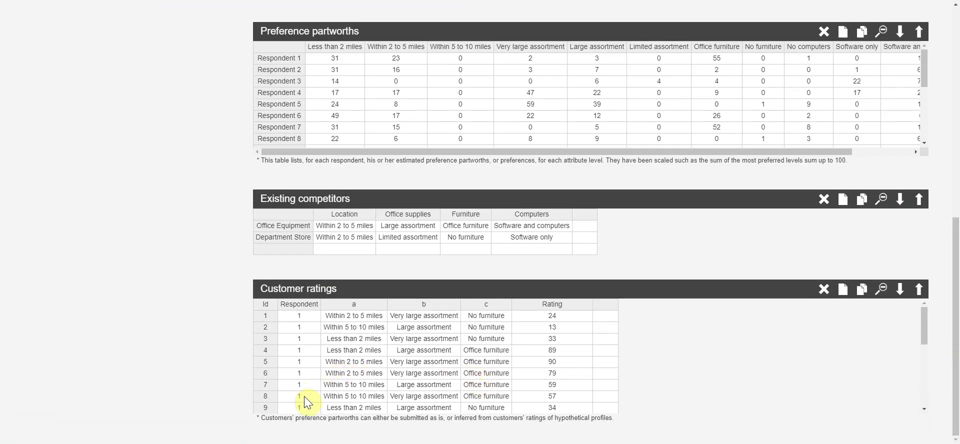
scroll(308, 395, down, 1)
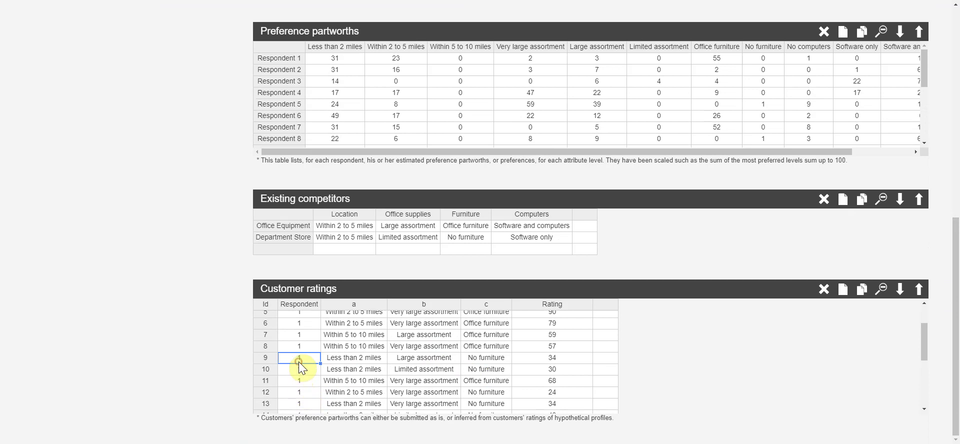
text(2)
key(Return)
text(2)
key(Return)
text(2)
key(Return)
text(2)
key(Return)
text(2)
key(Return)
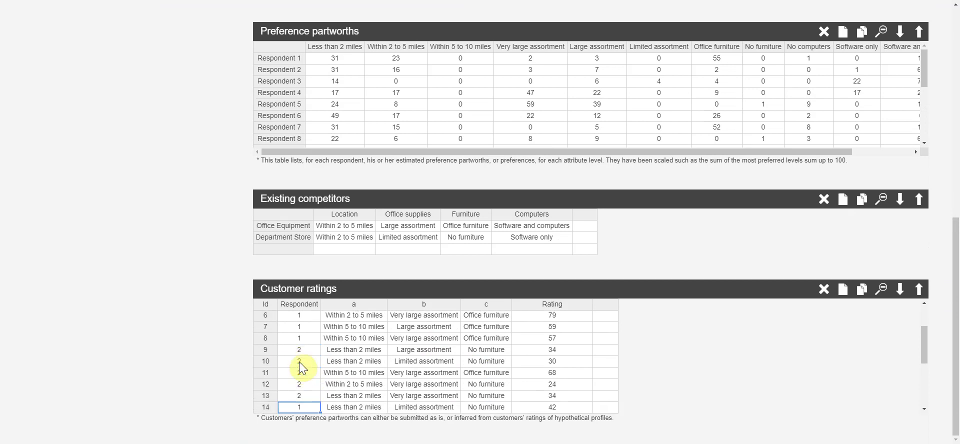
text(2)
key(Return)
text(2)
key(Return)
text(2)
key(Return)
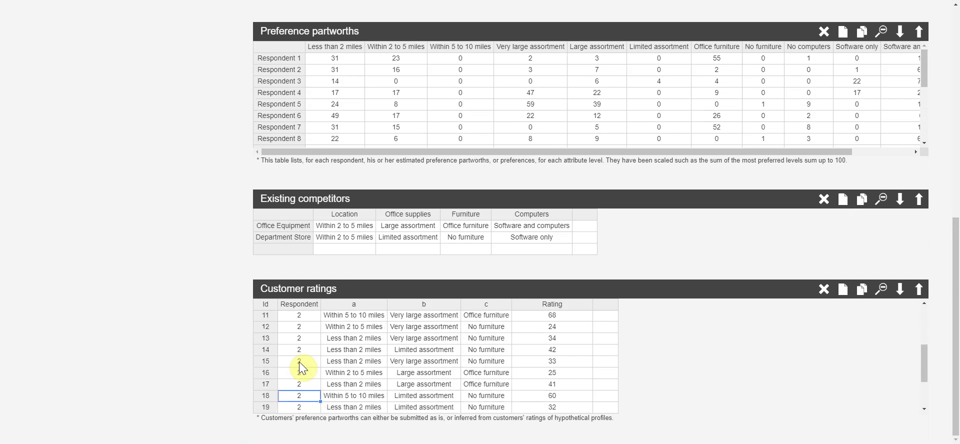
Set the respondent number to 3 for rows 17 through 24 of the Customer ratings table, leaving the extra row below blank.
text(3)
key(Return)
text(3)
key(Return)
text(3)
key(Return)
text(3)
key(Return)
text(3)
key(Return)
text(3)
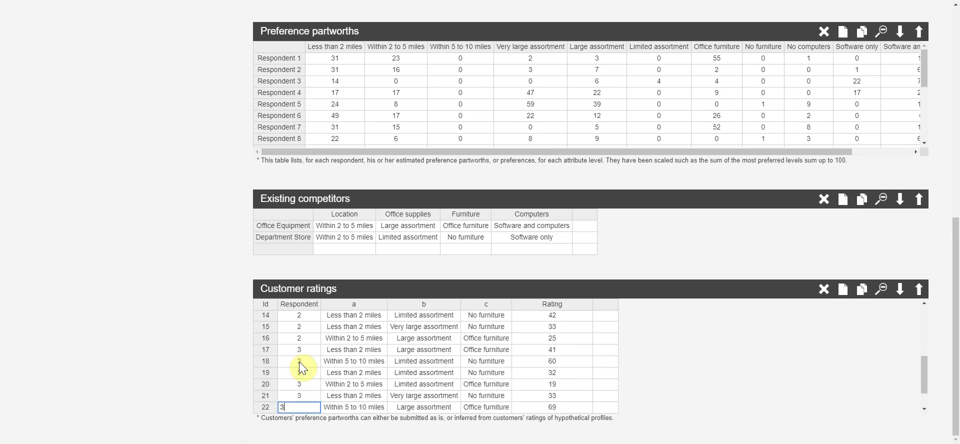
key(Return)
text(3)
key(Return)
text(3)
key(Return)
text(3)
key(Return)
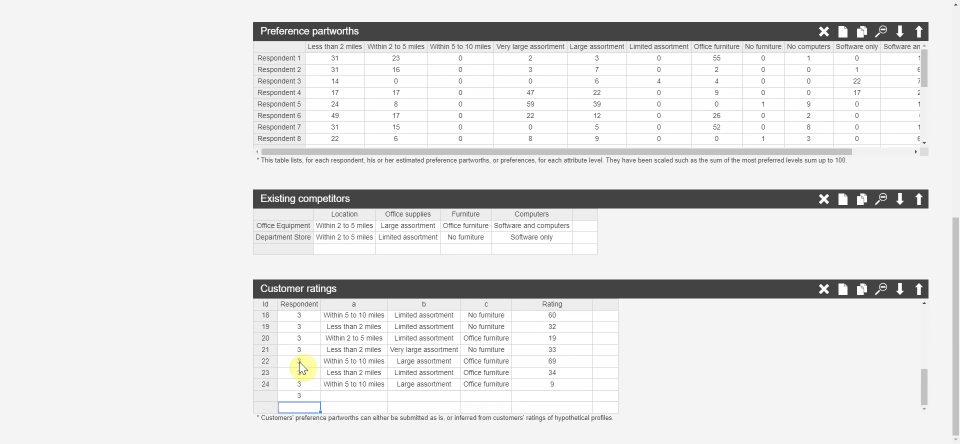
key(Up)
key(Up)
Replace the attribute levels in Customer ratings rows 1 through 8 with all eight combinations, from a1 b1 c1 to a2 b2 c2, varying c fastest.
scroll(400, 340, up, 6)
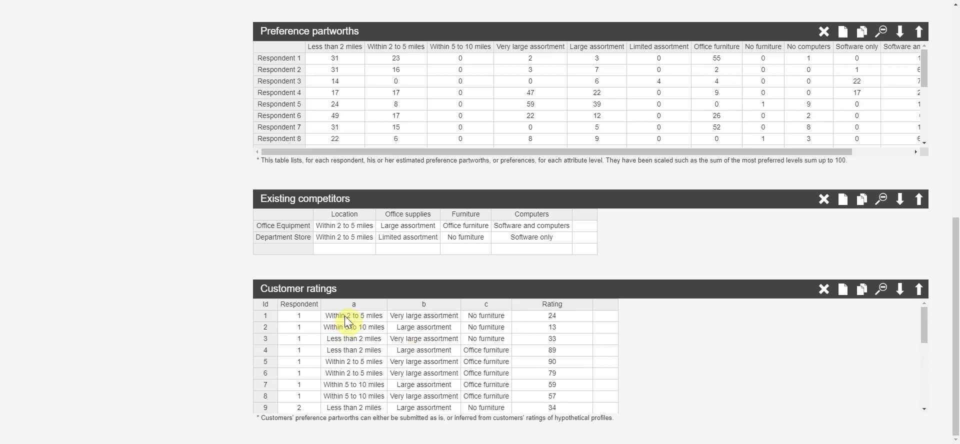
drag(344, 316, 489, 394)
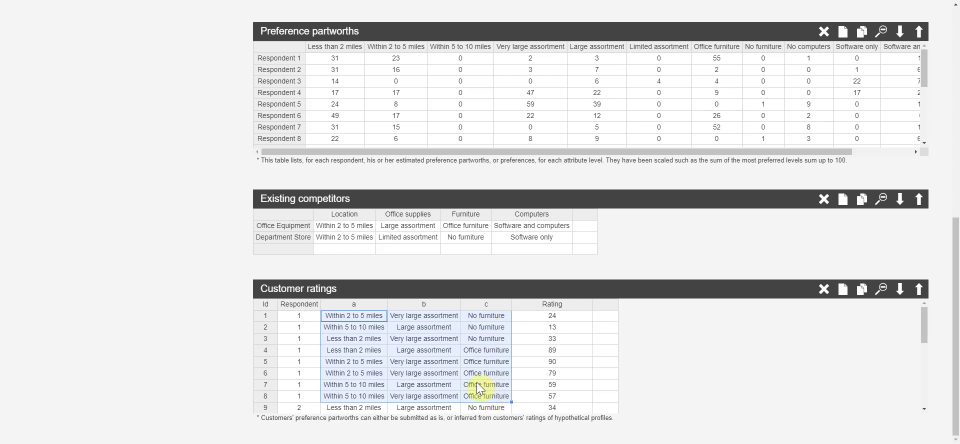
text(a1	b1	c1 a1	b1	c2 a1	b2	c1 a1	b2	c2 a2	b1	c1 a2	b1	c2 a2	b2	c1 a2	b2	c2)
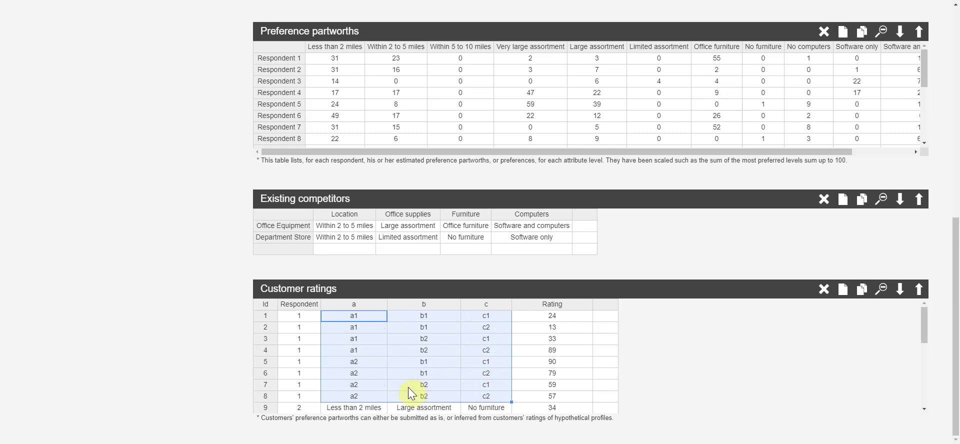
scroll(437, 368, down, 1)
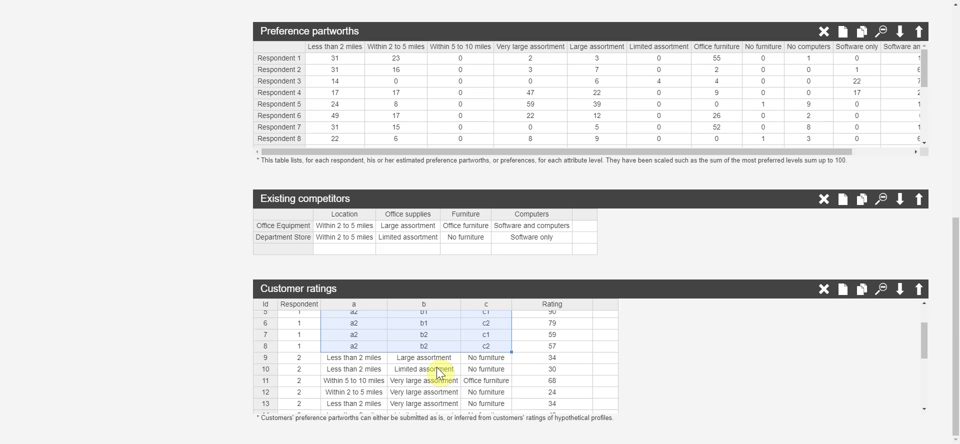
scroll(431, 346, up, 2)
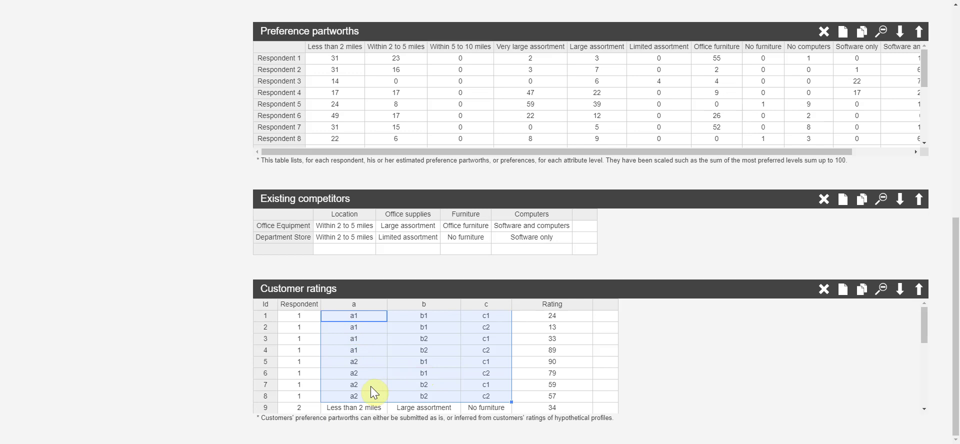
Fill rows 9 through 16 of Customer ratings with the same eight profiles, from a1 b1 c1 to a2 b2 c2.
scroll(363, 389, down, 3)
scroll(363, 388, up, 1)
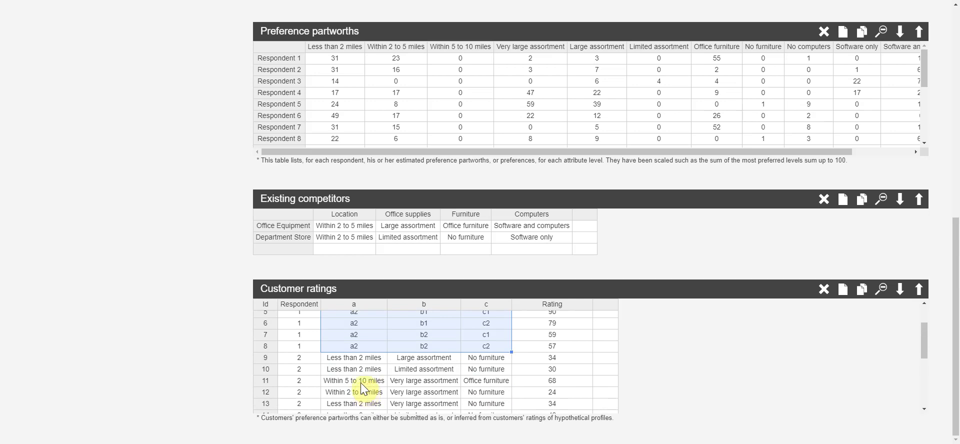
drag(346, 358, 461, 330)
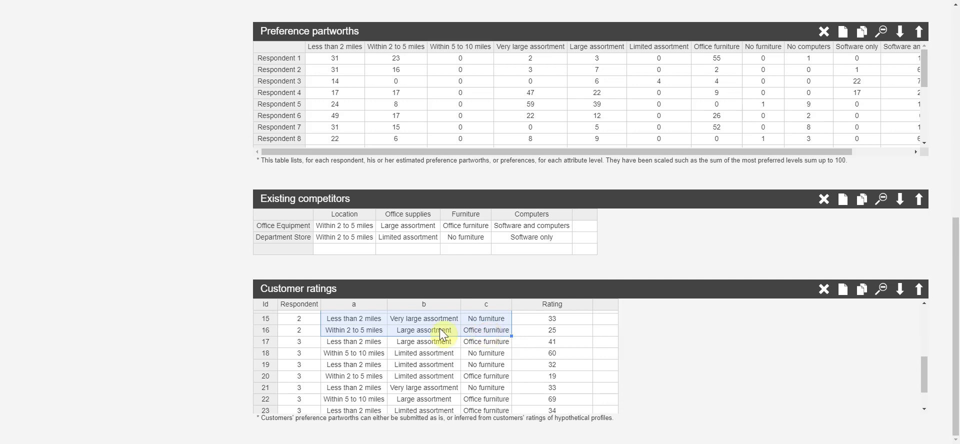
text(a2	b2	c1 a2	b2	c2)
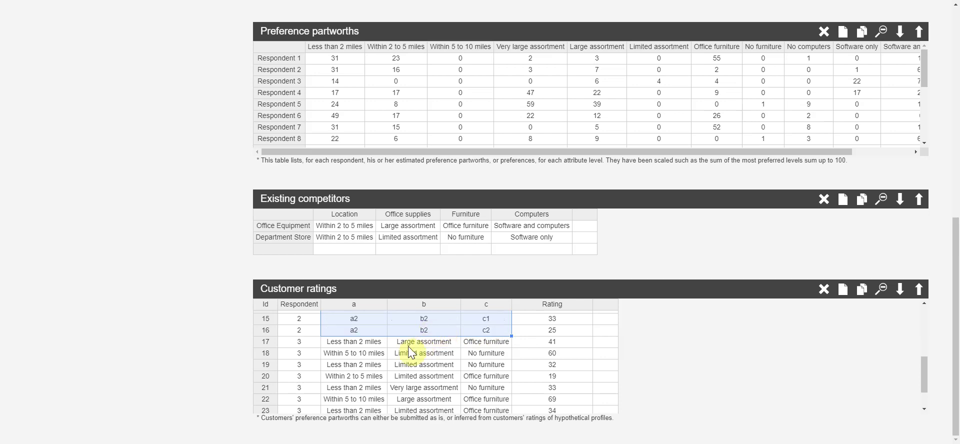
Fill the third respondent's rows 17 through 24 of Customer ratings with the same eight profiles in the same order.
click(352, 342)
drag(352, 343, 470, 385)
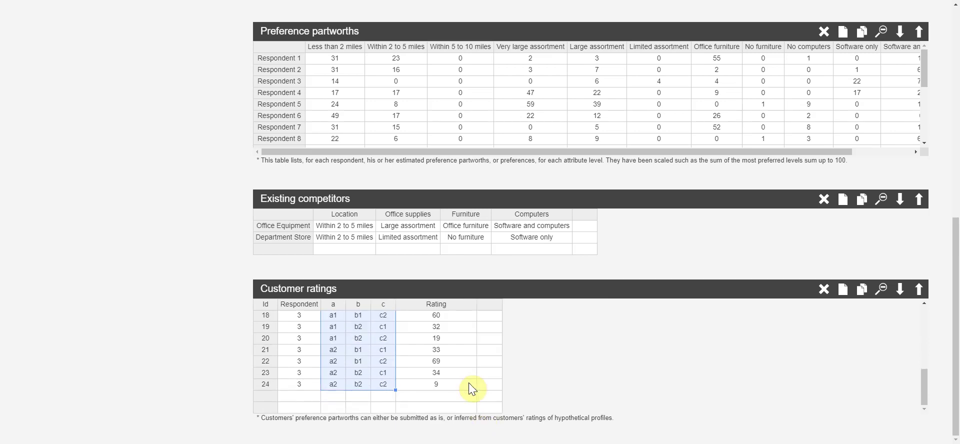
click(423, 375)
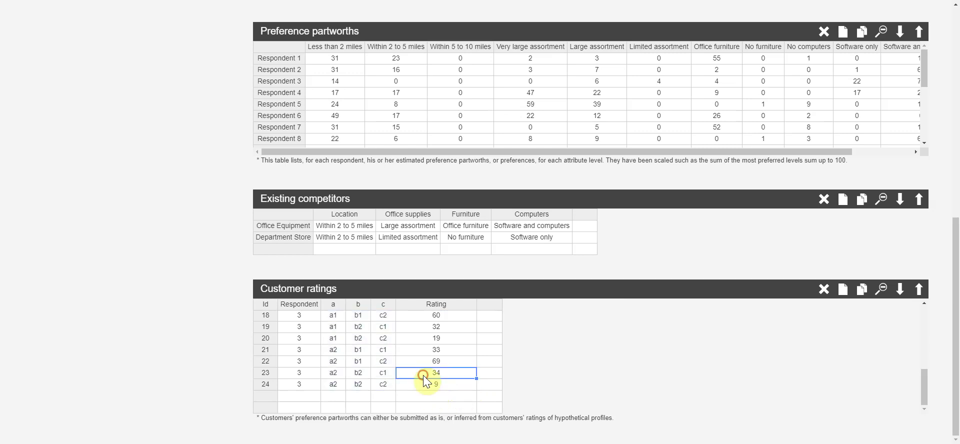
In the Existing competitors table, rename the first three attribute headings to a, b and c, and remove the Computers column.
scroll(423, 374, up, 4)
scroll(426, 366, up, 4)
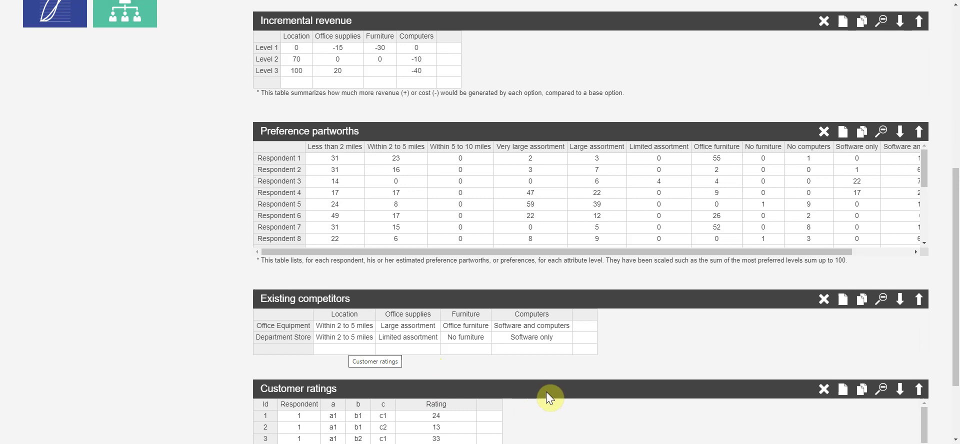
scroll(533, 375, down, 1)
scroll(535, 373, down, 1)
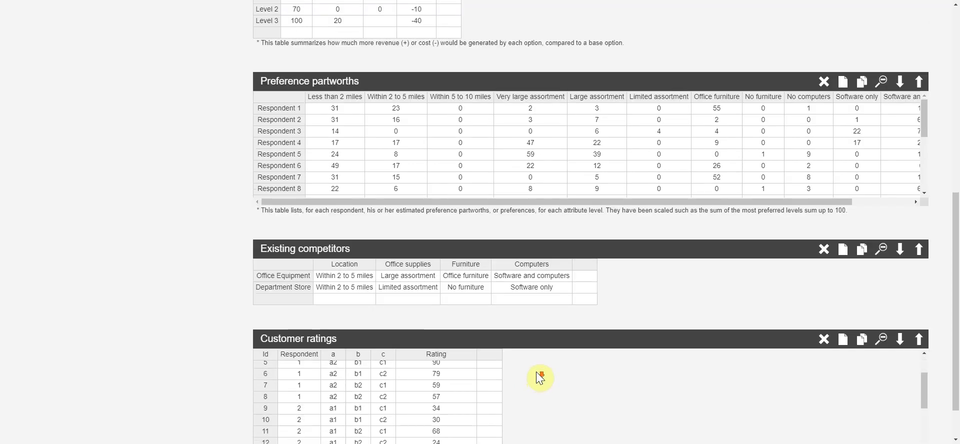
scroll(208, 370, down, 1)
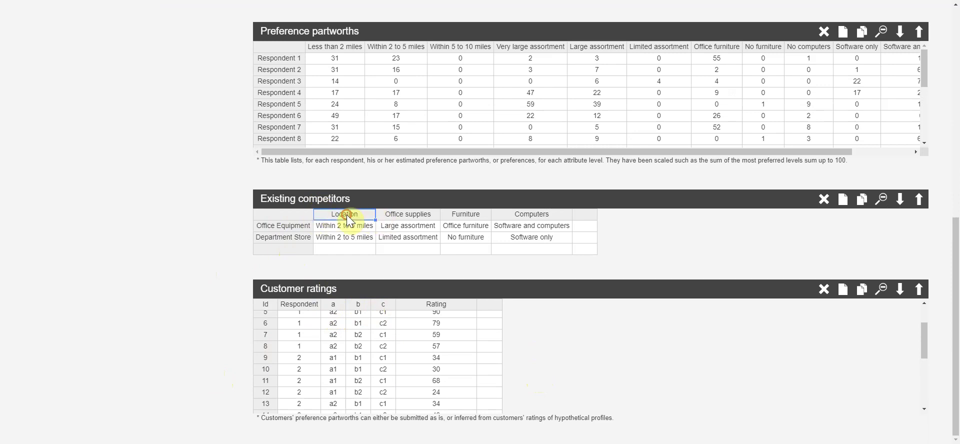
text(a)
key(Tab)
text(b)
key(Tab)
text(c)
key(Tab)
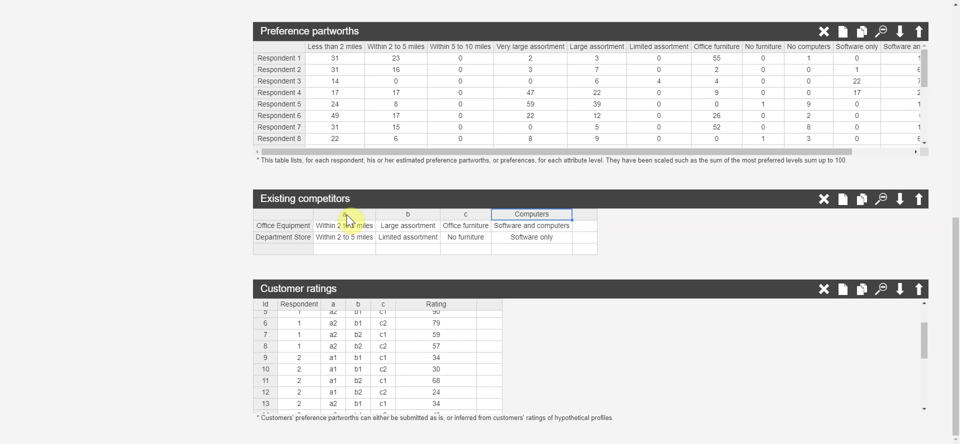
right_click(511, 213)
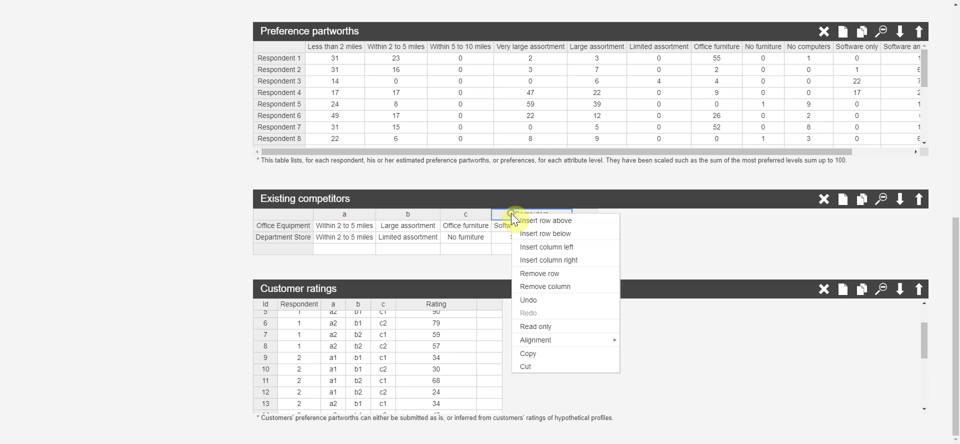
click(539, 286)
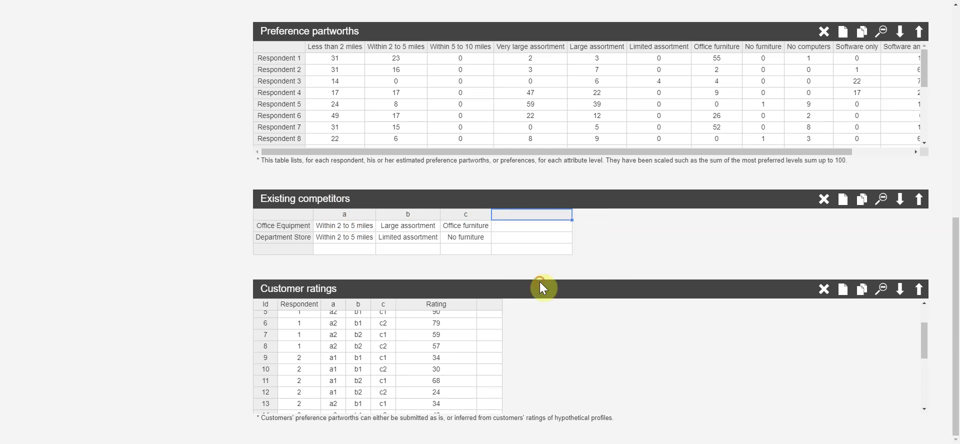
Rename the two existing competitors, Office Equipment and Department Store, as xx and yy.
click(281, 226)
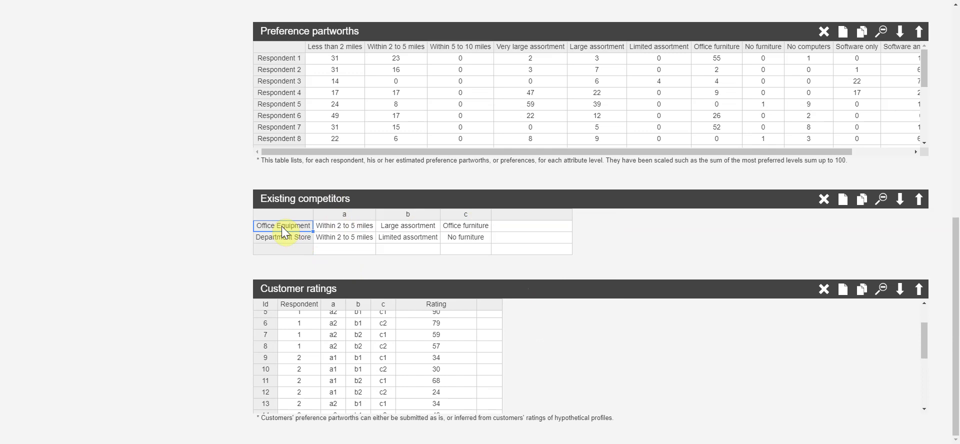
text(XX)
key(Return)
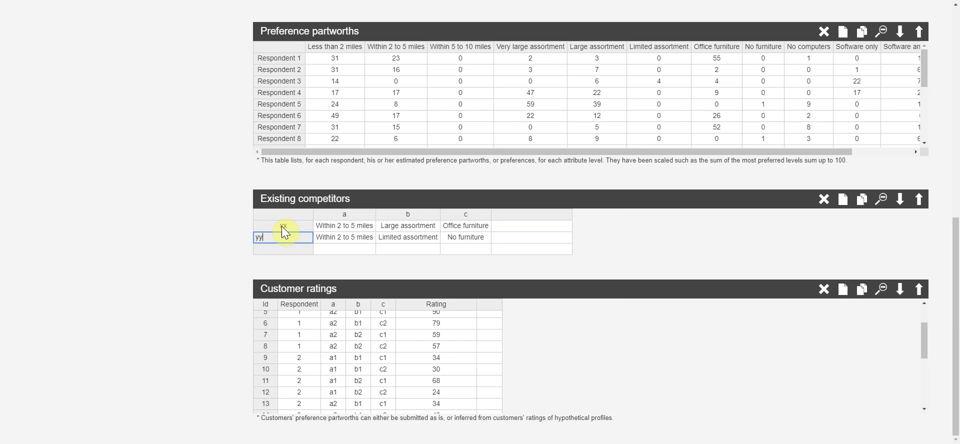
text(yy)
key(Tab)
Set the attribute levels of competitor xx to a1, b2, c2 and those of competitor yy to a2, b2, c1.
click(284, 226)
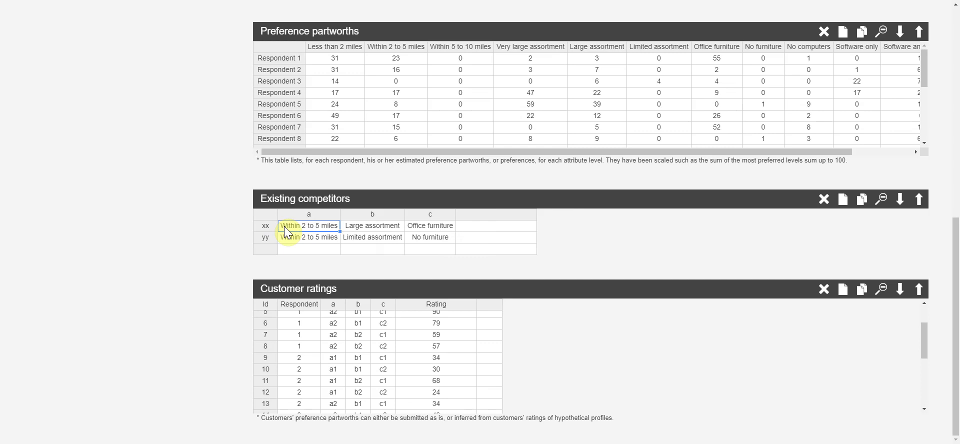
text(a1)
key(Return)
text(a2)
key(Tab)
key(Up)
text(b)
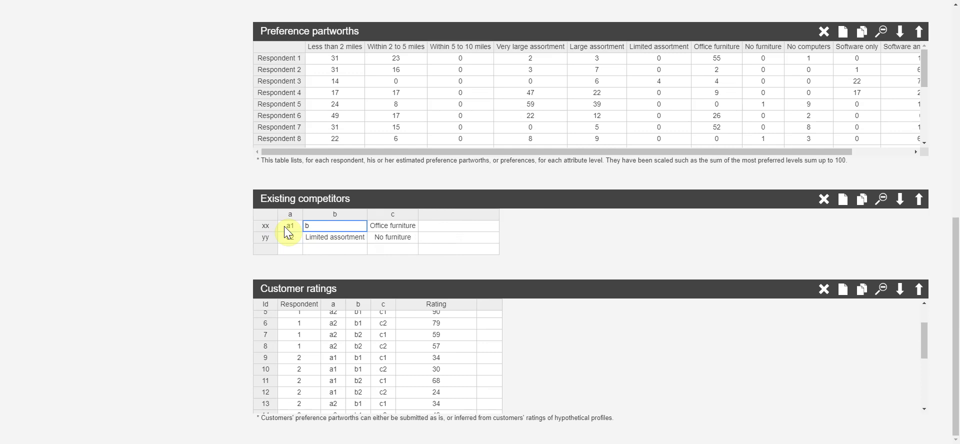
text(2)
key(Return)
text(b2)
key(Tab)
key(Up)
text(c2)
key(Return)
text(c)
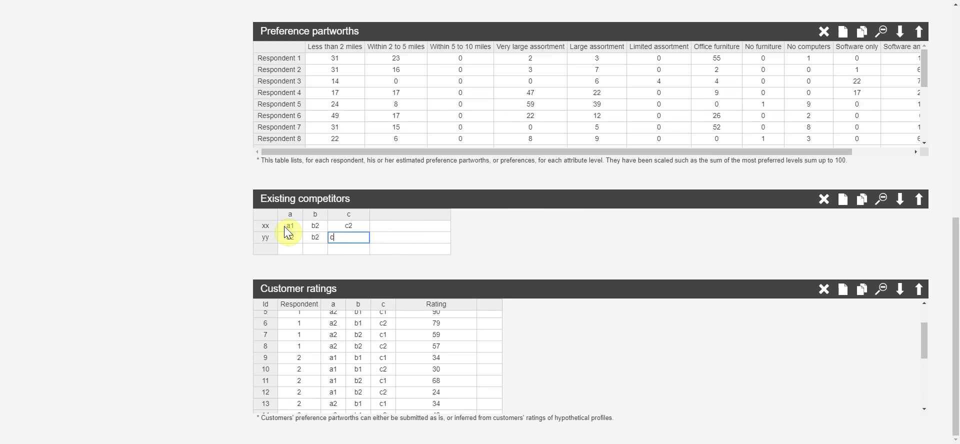
text(1)
key(Up)
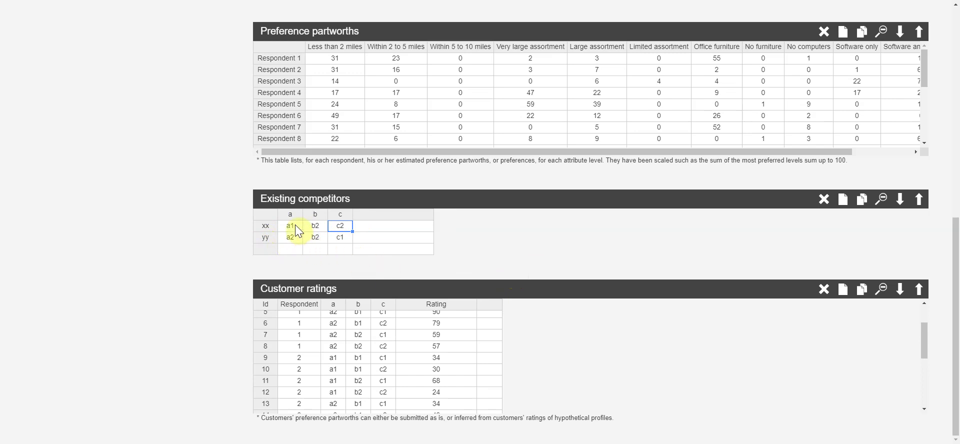
Set up a conjoint analysis that uses the Conjoint design table and estimates preferences from product ratings in the Customer ratings table.
scroll(377, 335, up, 5)
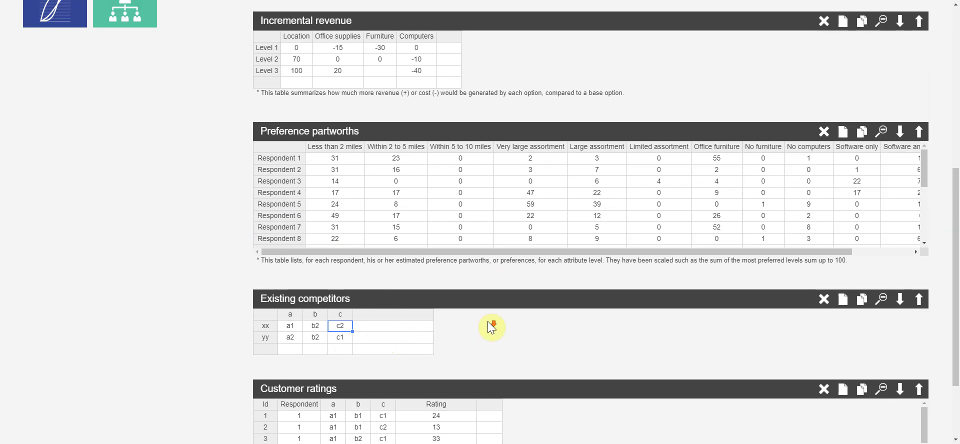
click(954, 224)
drag(954, 224, 953, 272)
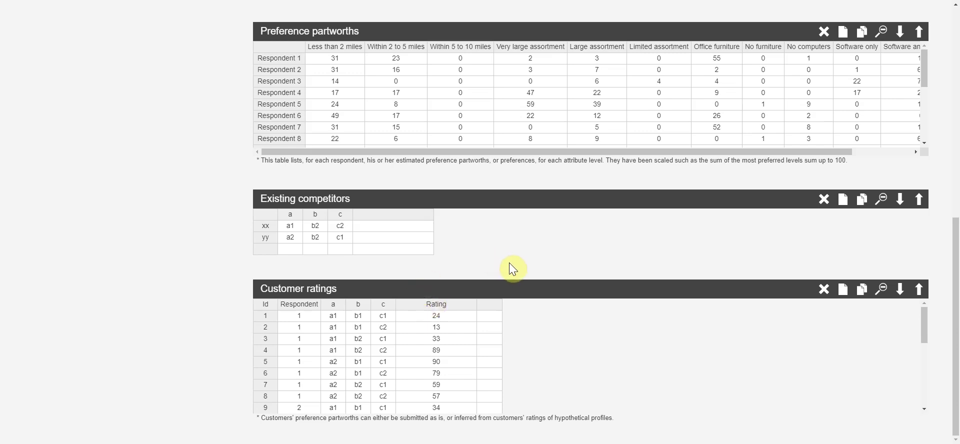
scroll(509, 262, up, 8)
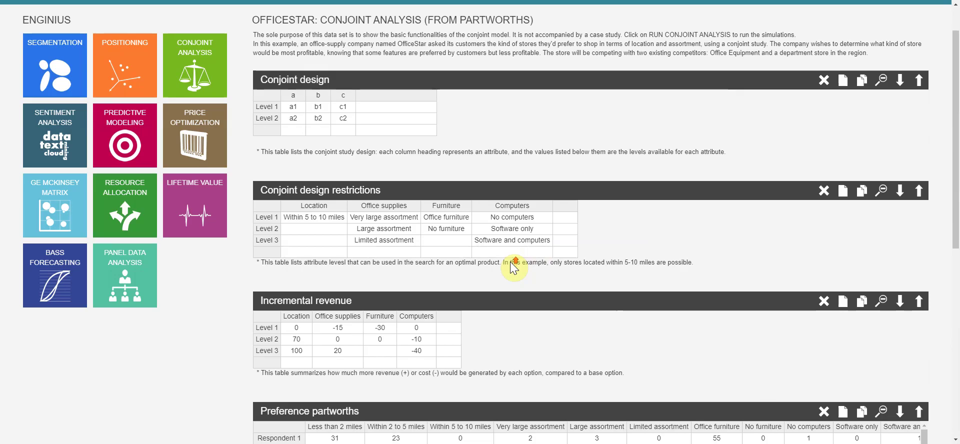
scroll(517, 262, up, 1)
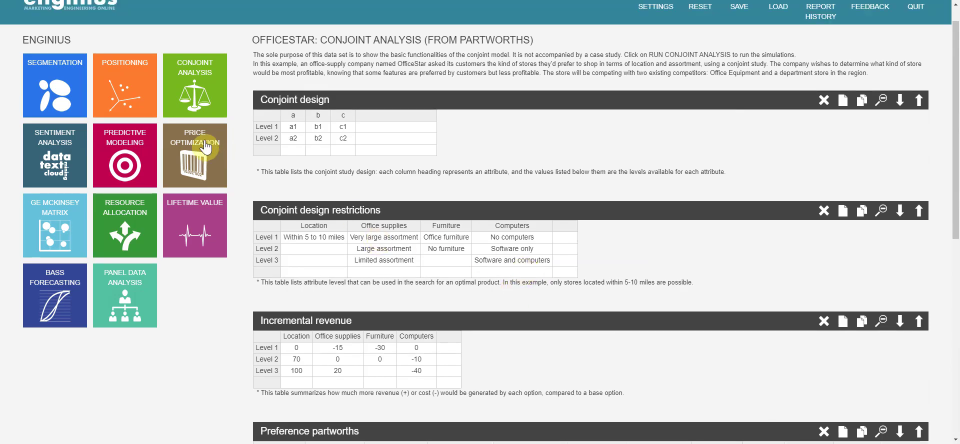
click(190, 83)
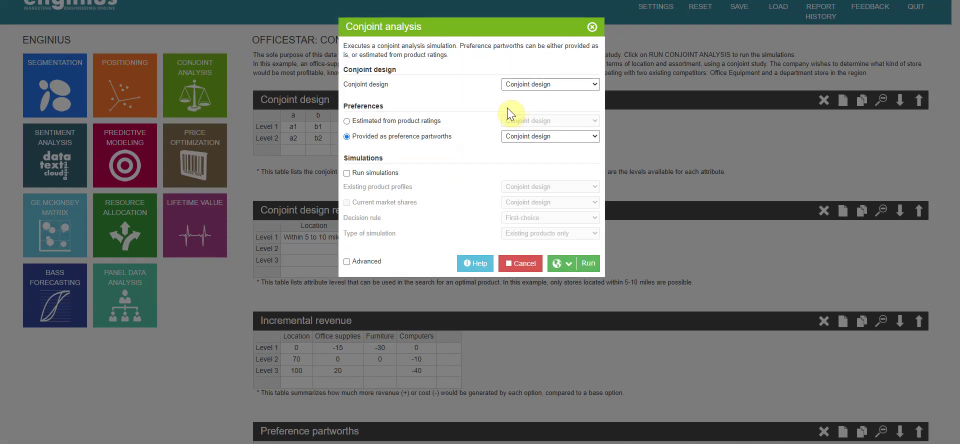
click(595, 84)
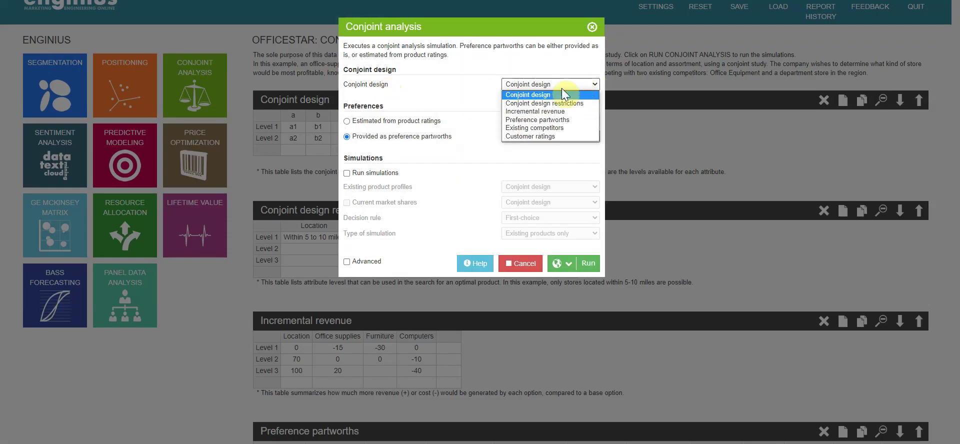
click(549, 95)
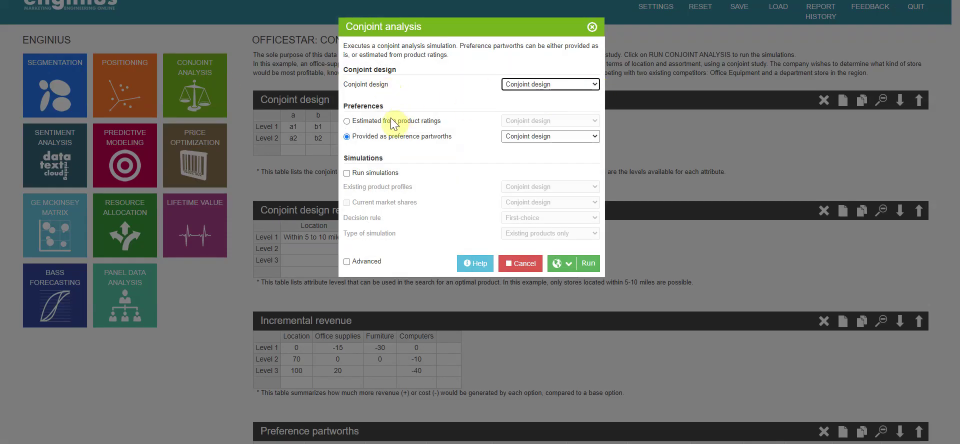
click(346, 121)
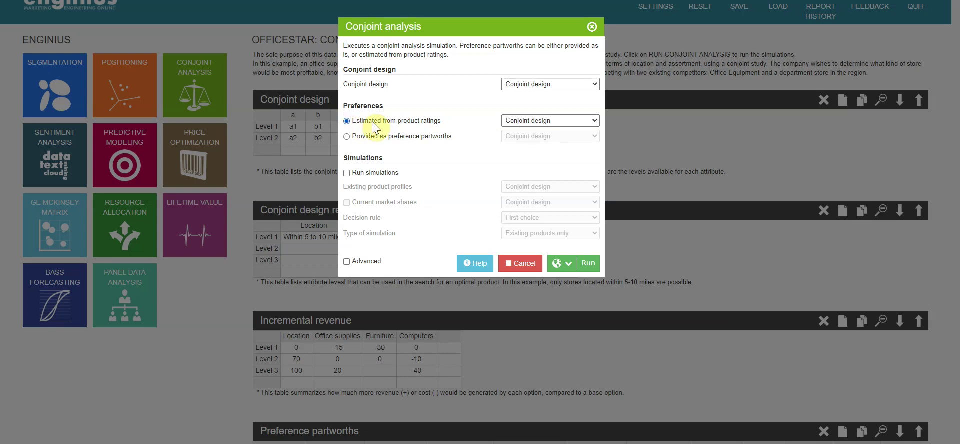
click(593, 122)
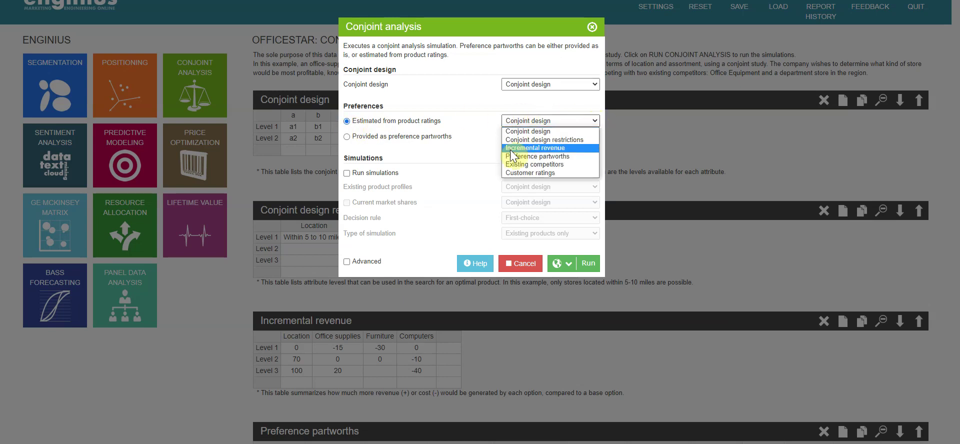
click(518, 172)
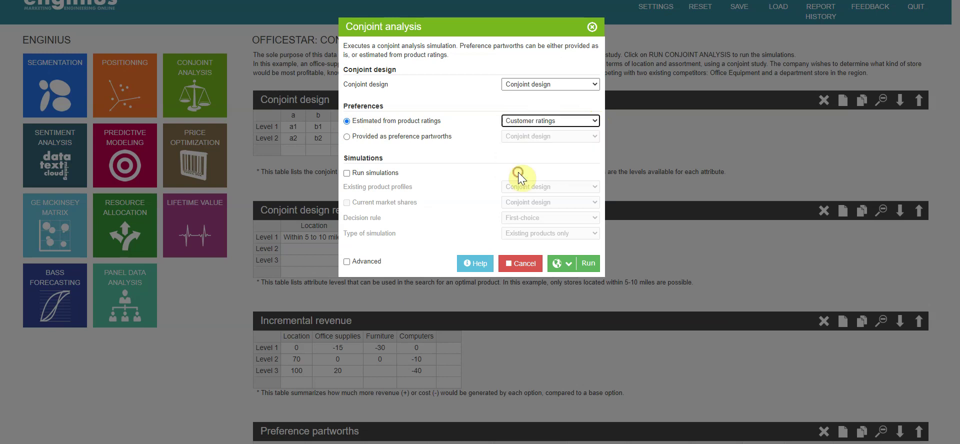
Enable simulations in the conjoint analysis, using the Existing competitors table as existing product profiles and the First-choice decision rule.
click(347, 173)
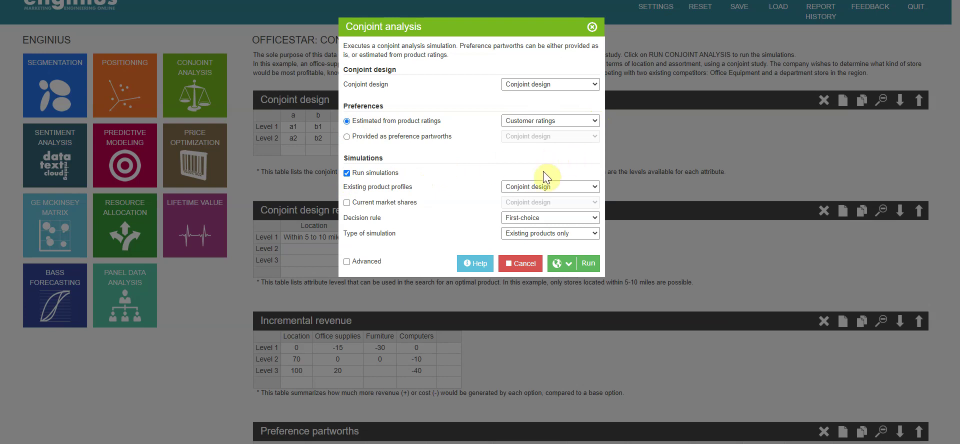
click(592, 188)
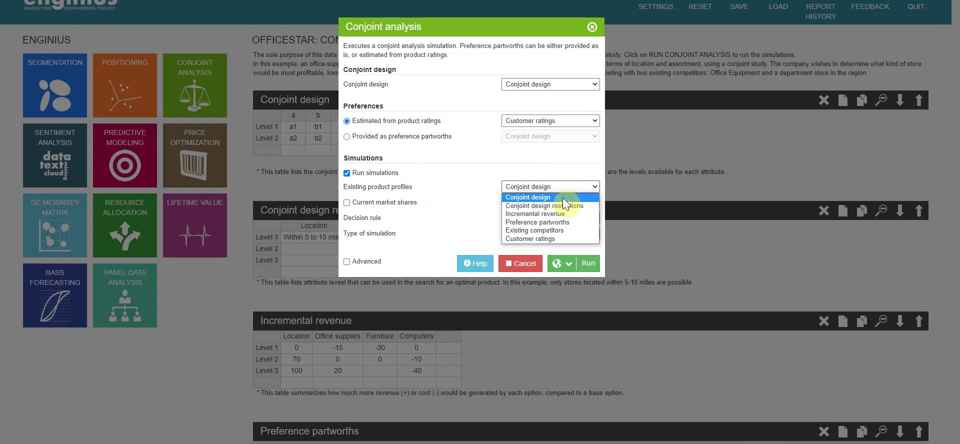
click(533, 229)
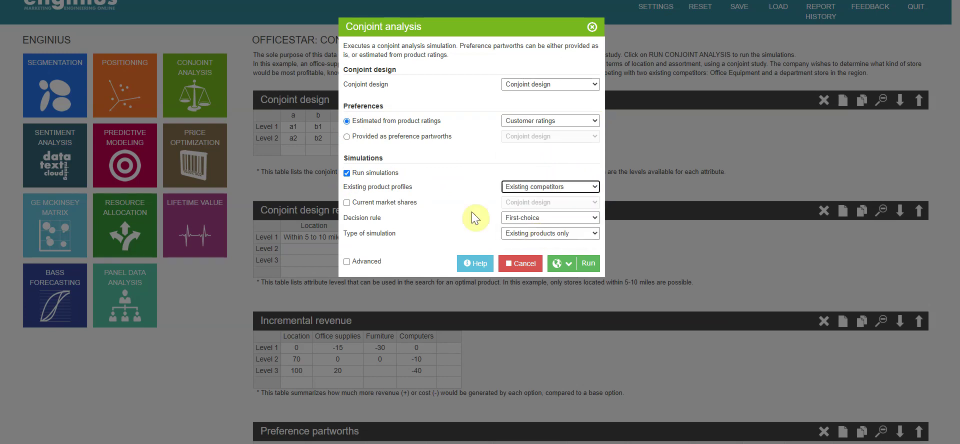
click(594, 217)
click(520, 229)
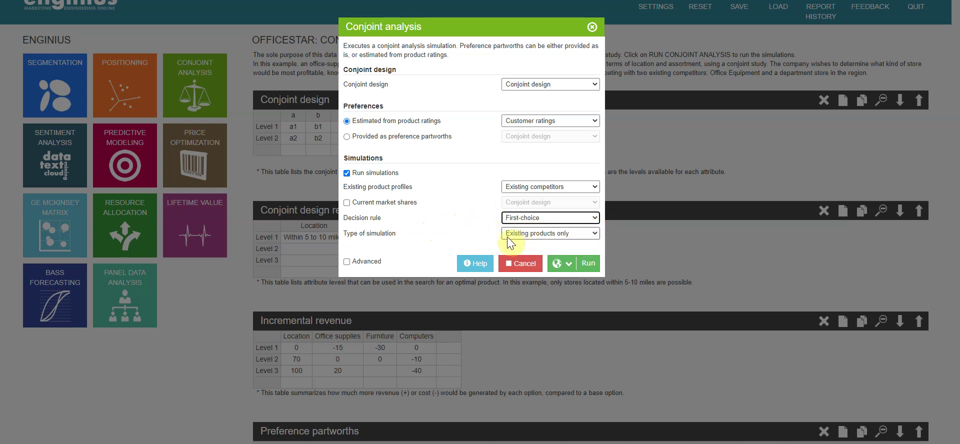
Set the type of simulation to "With optimal products" and run the conjoint analysis.
click(592, 235)
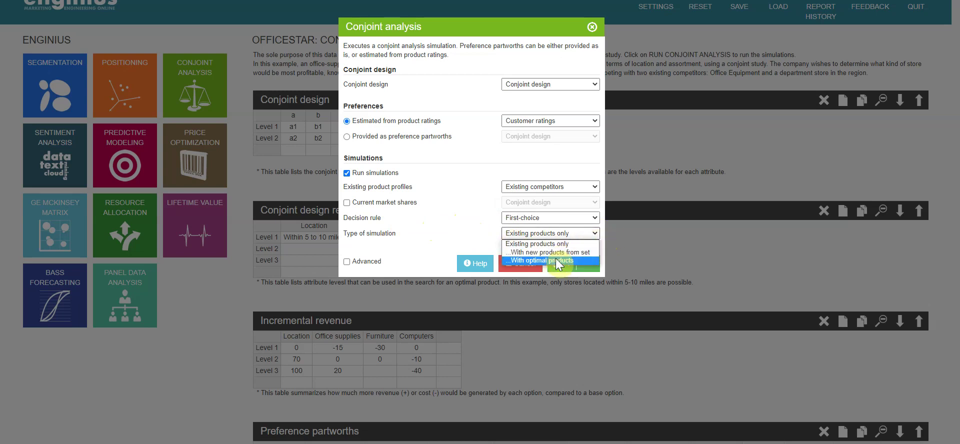
click(556, 260)
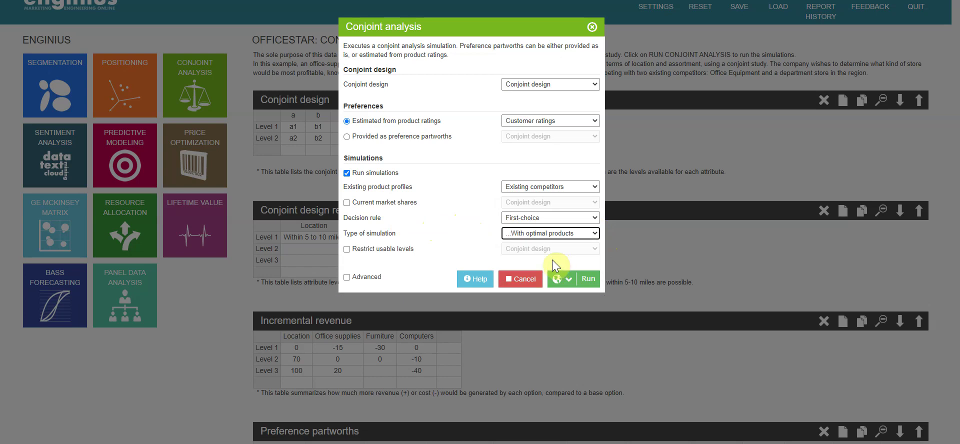
click(595, 235)
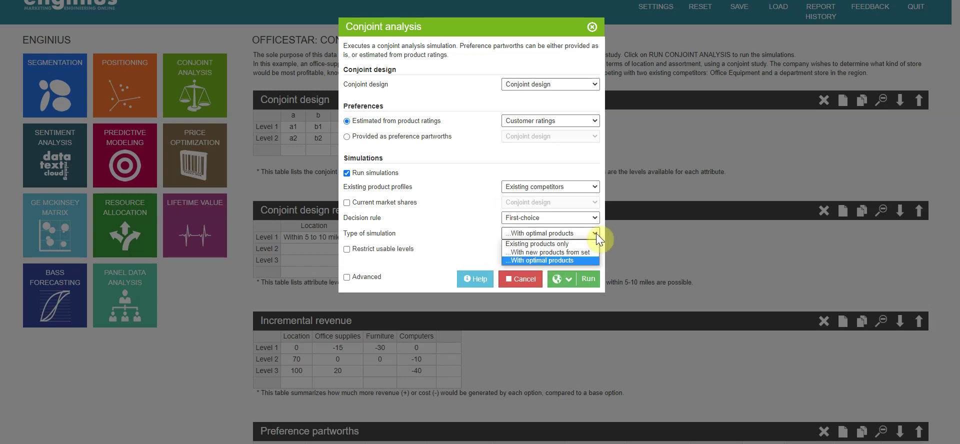
click(562, 263)
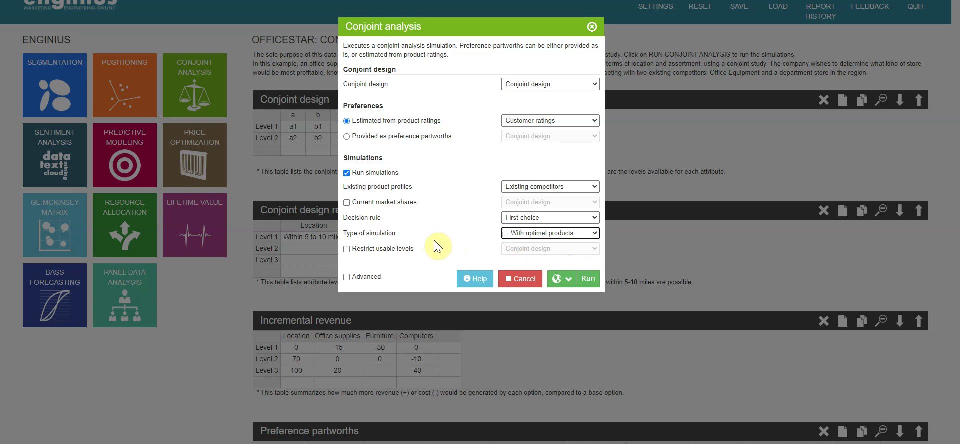
click(588, 280)
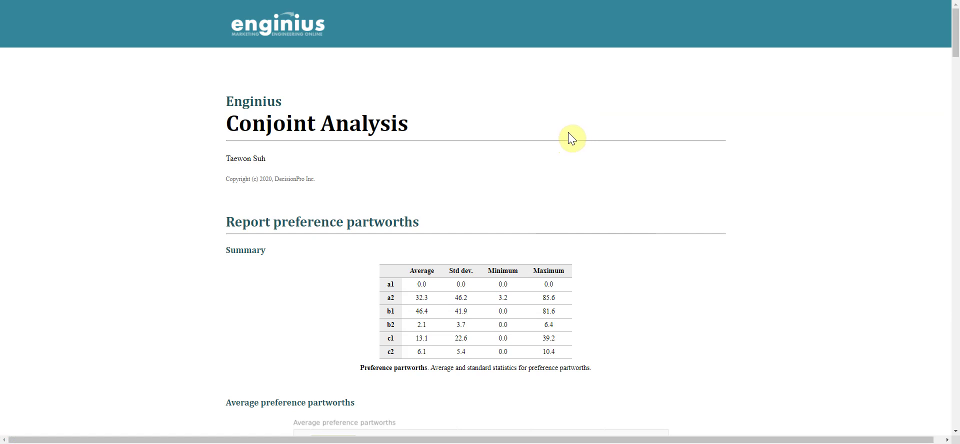
Examine the average preference partworths and the attribute importance chart in the conjoint analysis report.
scroll(572, 137, down, 4)
scroll(571, 138, down, 2)
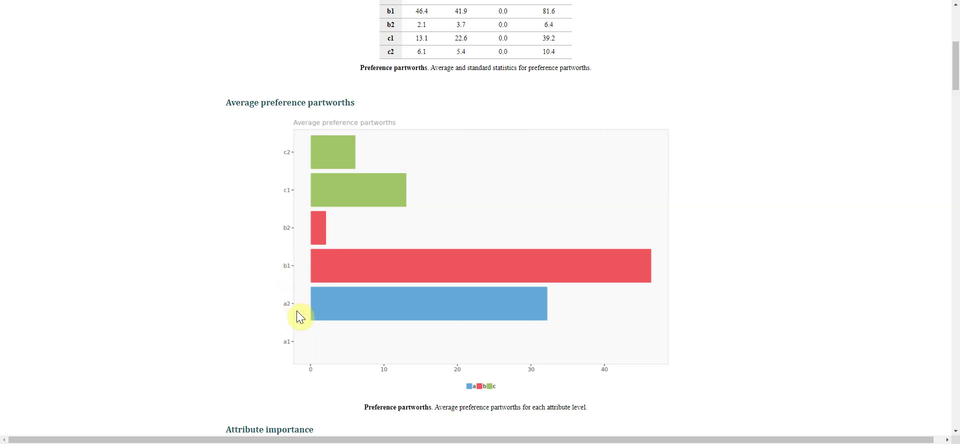
click(398, 246)
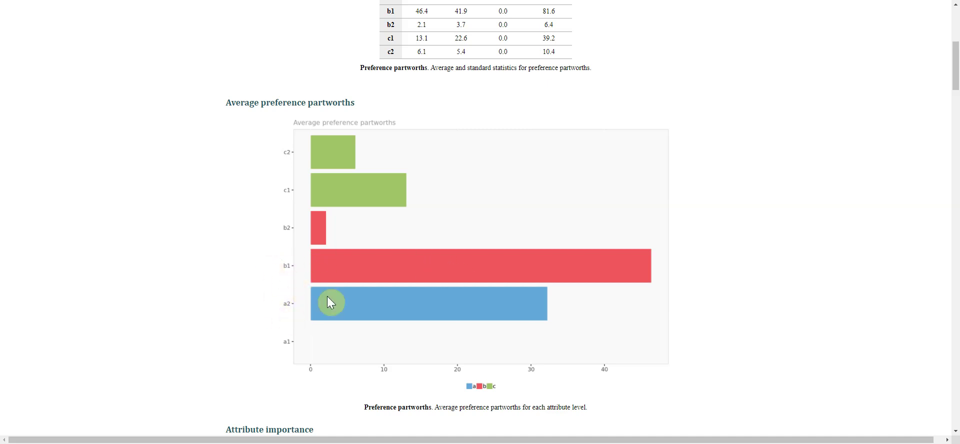
scroll(455, 272, down, 6)
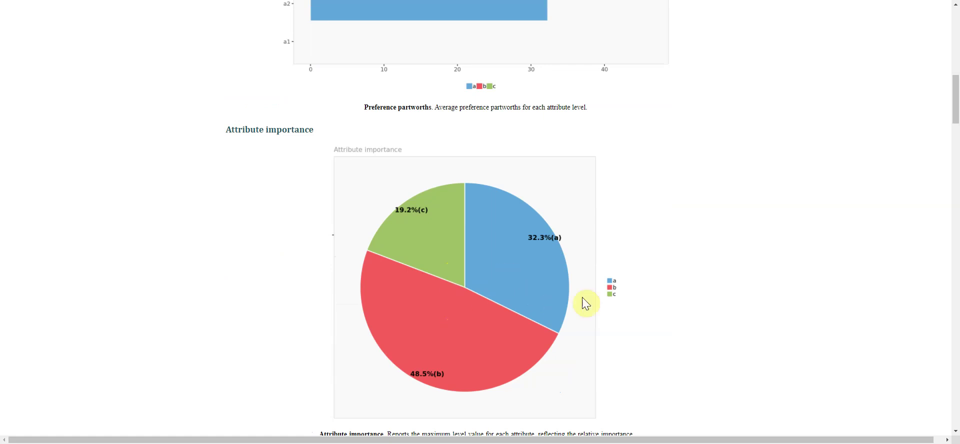
click(395, 325)
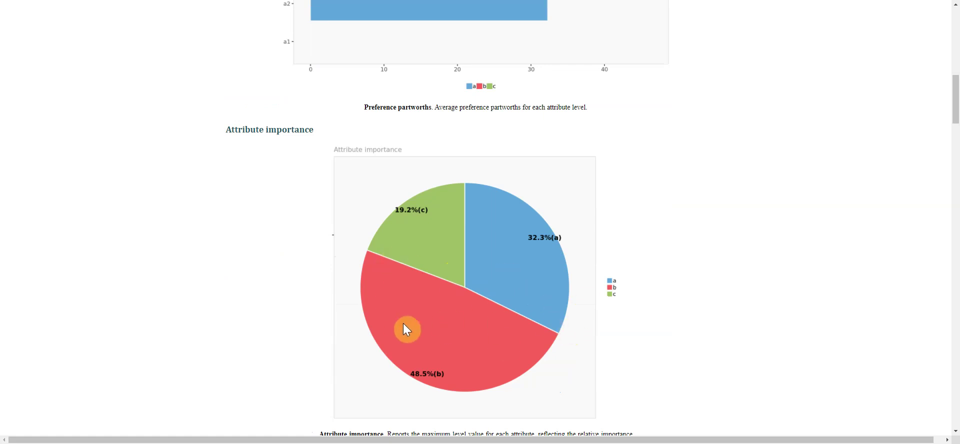
scroll(309, 326, down, 2)
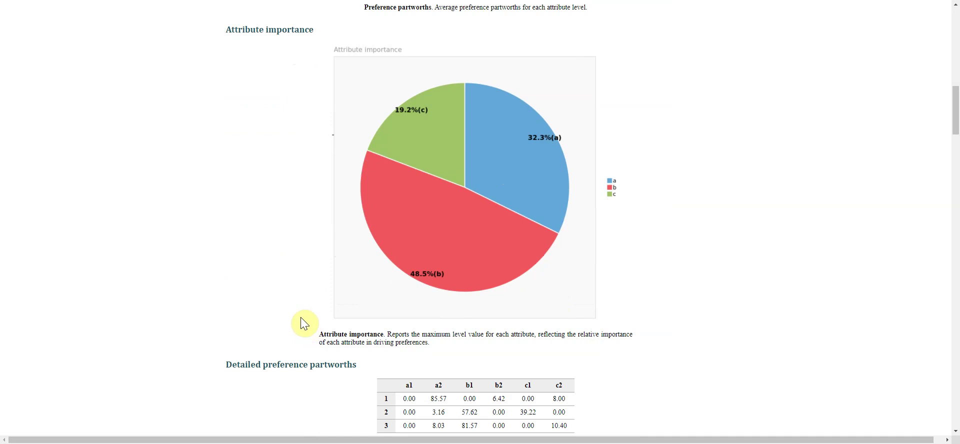
Examine the predicted market shares of the existing products xx and yy and the detailed predictions per respondent.
scroll(305, 324, down, 12)
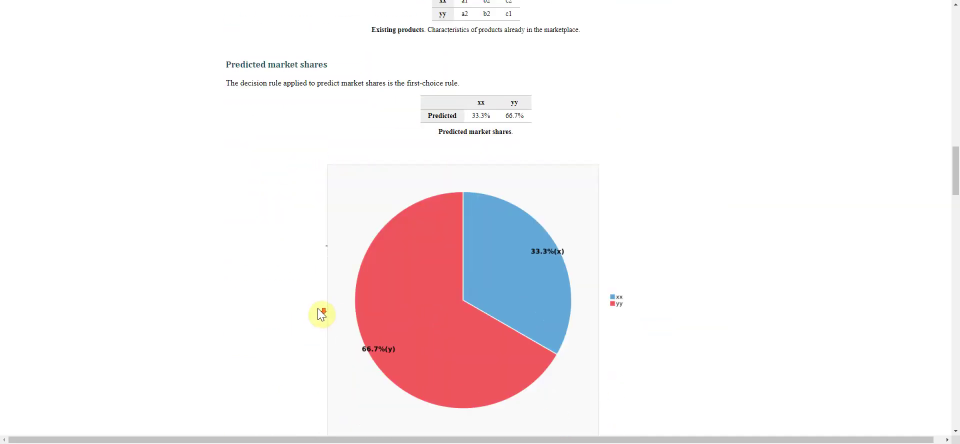
click(411, 297)
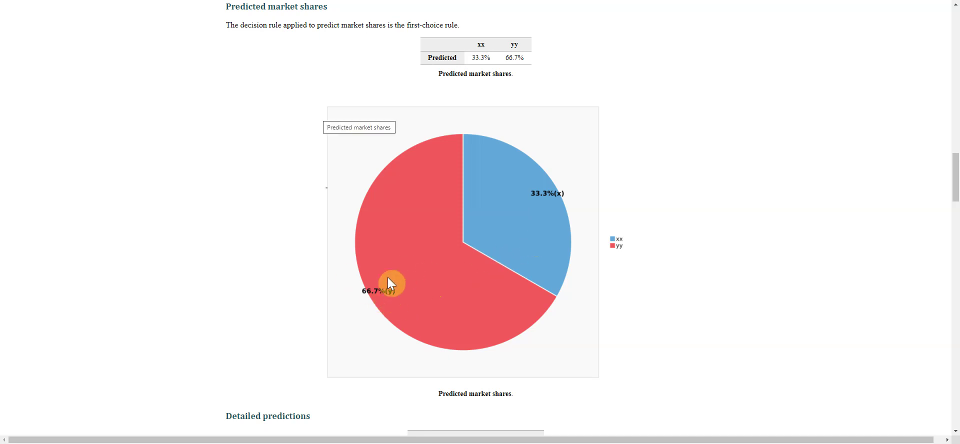
click(373, 283)
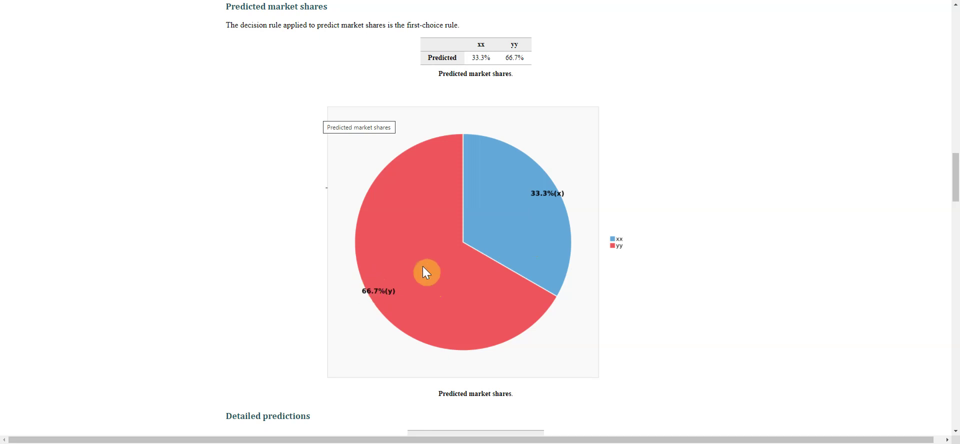
scroll(423, 268, down, 1)
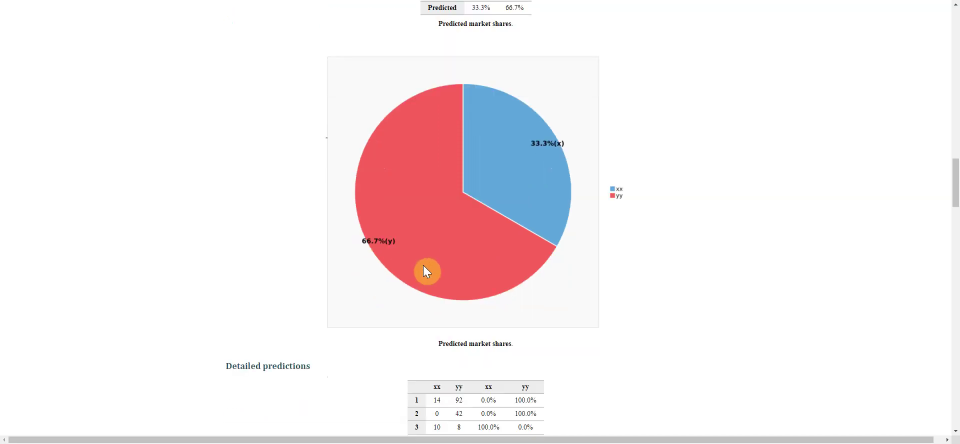
scroll(423, 265, down, 6)
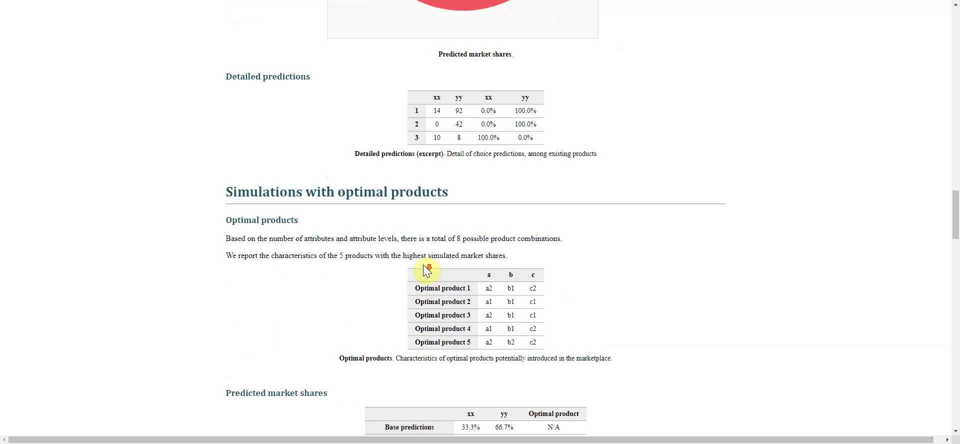
Examine the optimal product profiles and their simulated market shares, highlighting the Optimal product 1 row.
scroll(423, 265, down, 2)
scroll(336, 287, down, 4)
scroll(338, 284, down, 1)
scroll(338, 283, down, 3)
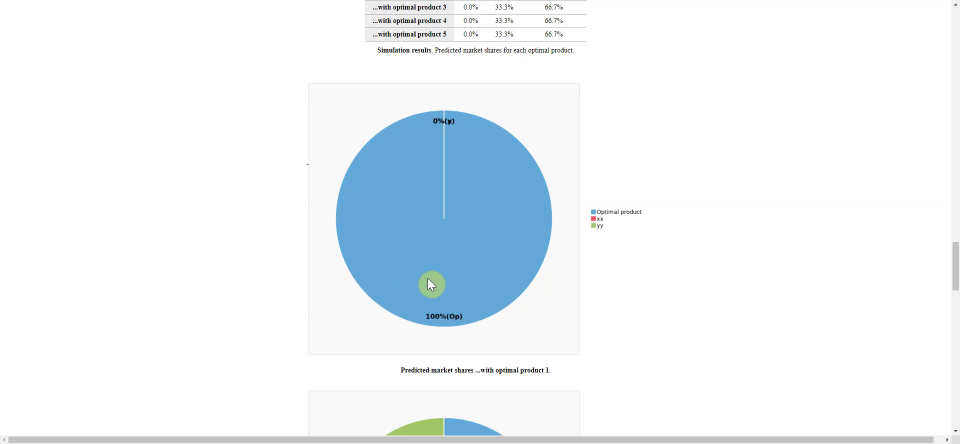
scroll(427, 279, down, 3)
scroll(428, 278, up, 4)
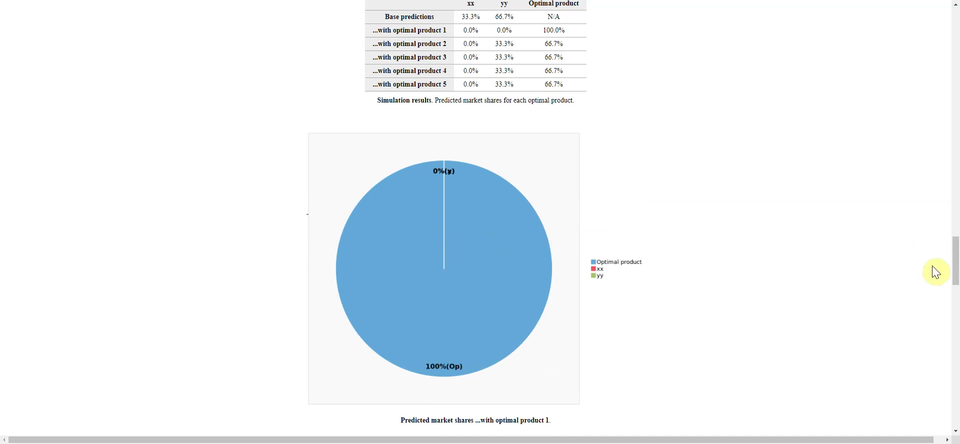
mouse_move(954, 273)
mouse_down()
mouse_move(954, 154)
mouse_move(944, 137)
mouse_move(953, 103)
mouse_move(943, 88)
mouse_move(955, 88)
mouse_move(956, 263)
mouse_up()
drag(370, 193, 542, 196)
scroll(418, 154, up, 3)
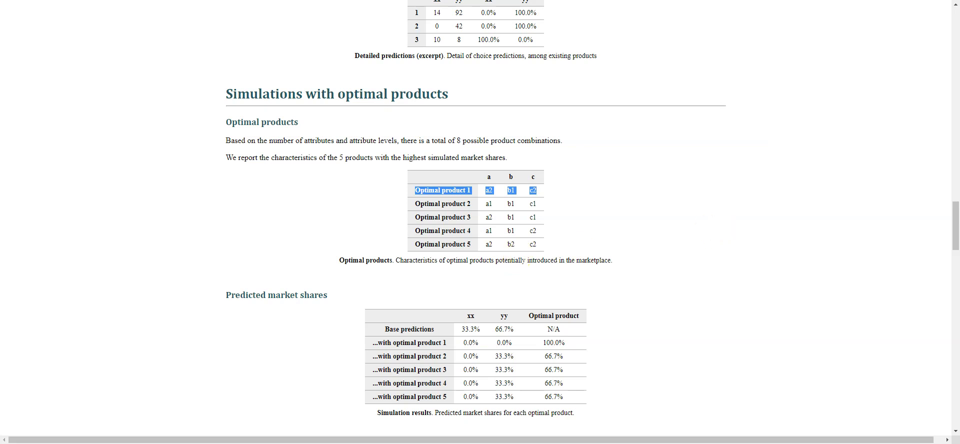
Compare the summary of preference partworths with the optimal product profiles and the market share chart for optimal product 1.
drag(955, 220, 937, 43)
scroll(936, 50, down, 4)
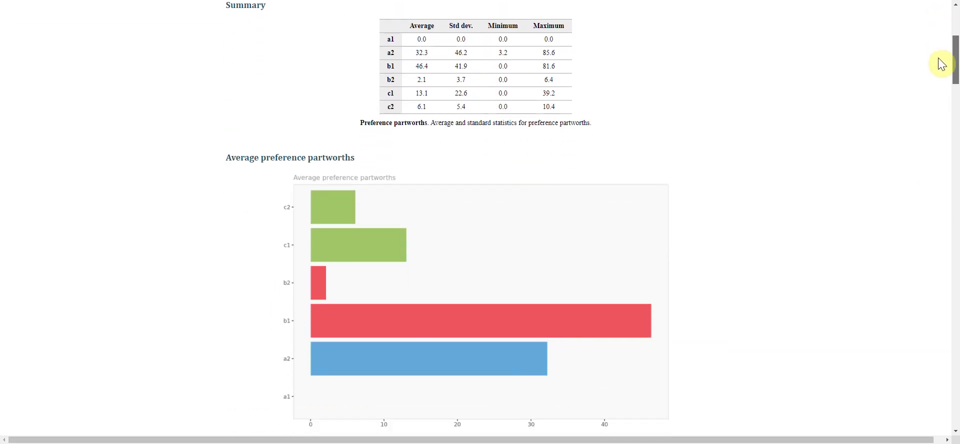
drag(946, 80, 956, 230)
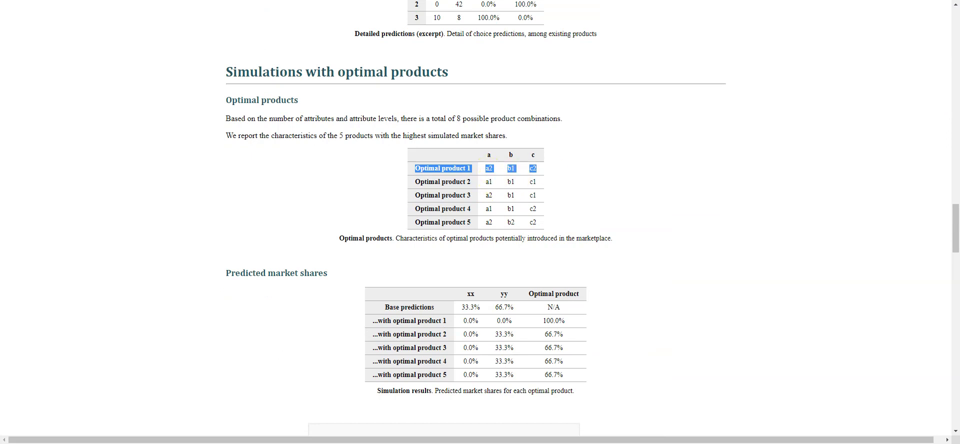
drag(955, 216, 953, 258)
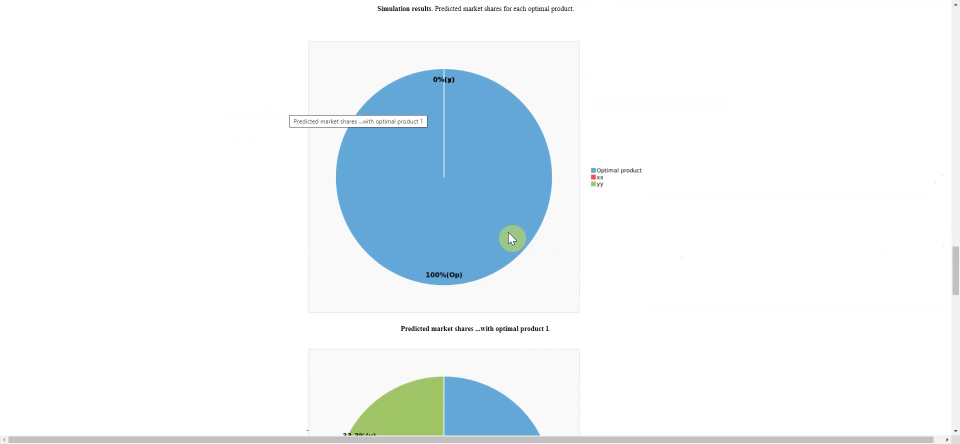